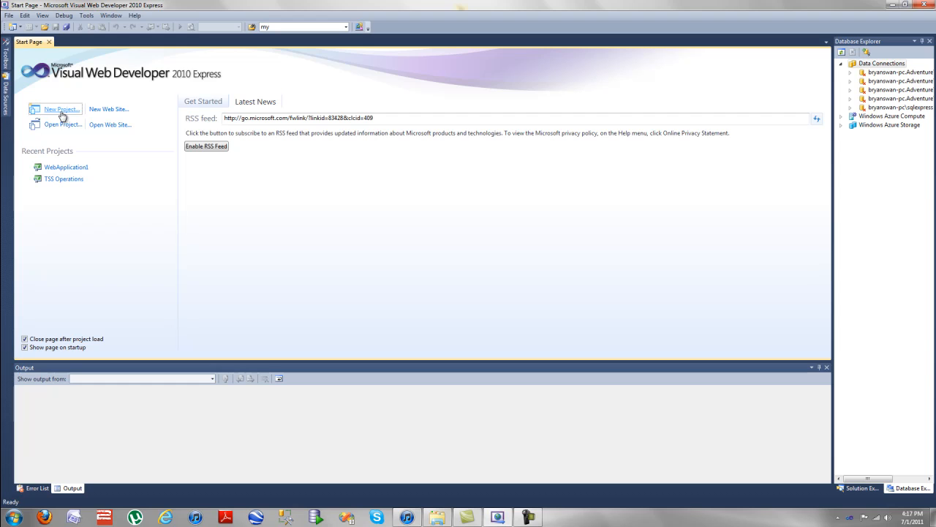
Step: Start a new project and browse the Visual C# Web templates, Empty Web Application through Dynamic Data
{"action": "left_click", "coordinate": [61, 110]}
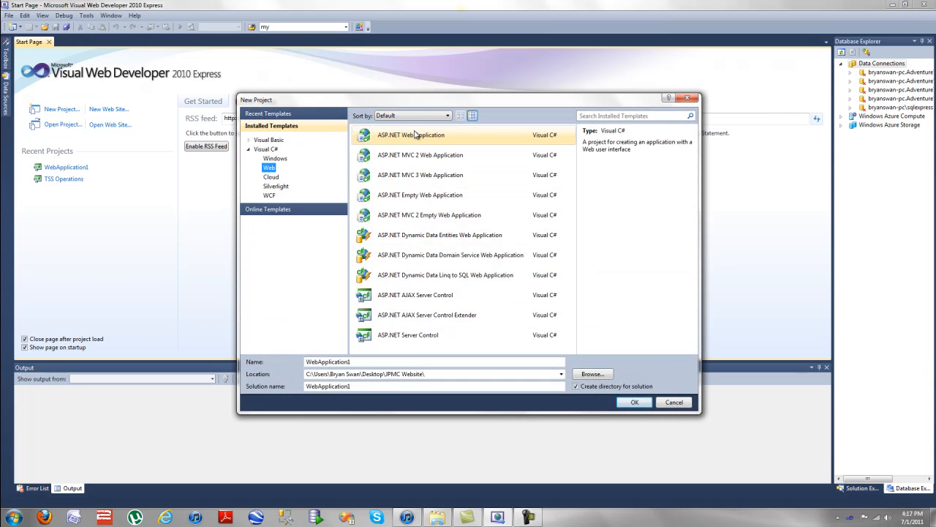
{"action": "left_click", "coordinate": [414, 136]}
{"action": "left_click", "coordinate": [422, 155]}
{"action": "left_click", "coordinate": [424, 195]}
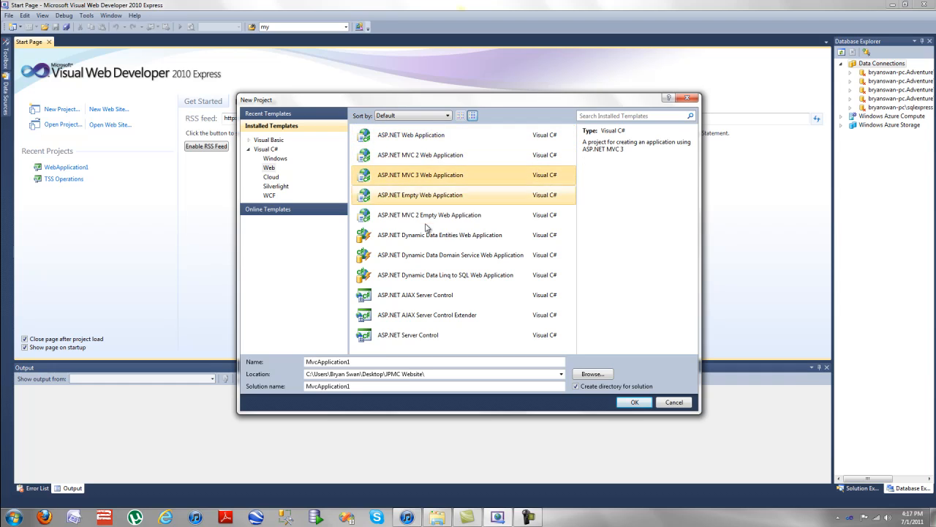
{"action": "left_click", "coordinate": [423, 216]}
{"action": "left_click", "coordinate": [421, 236]}
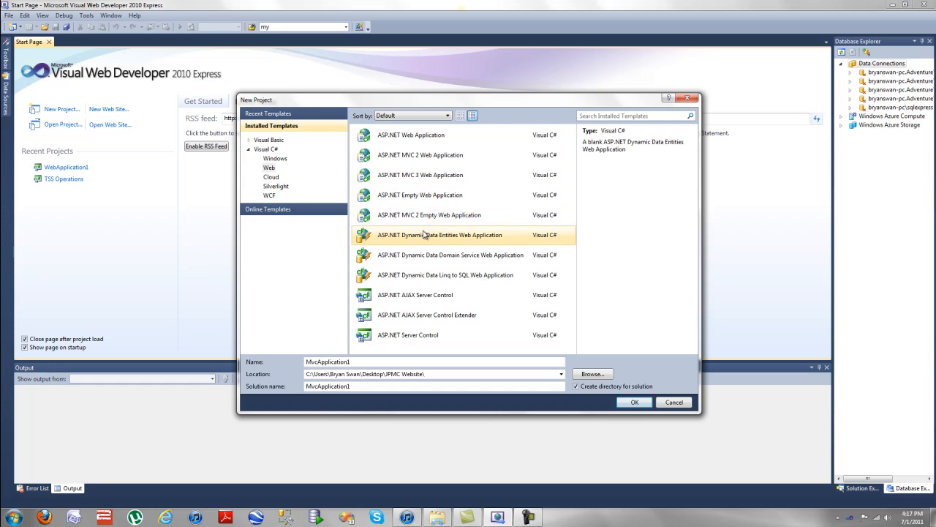
{"action": "left_click", "coordinate": [419, 256]}
Step: Choose the ASP.NET Web Application template and create the WebApplication1 project from it
{"action": "left_click", "coordinate": [421, 236]}
{"action": "left_click", "coordinate": [419, 215]}
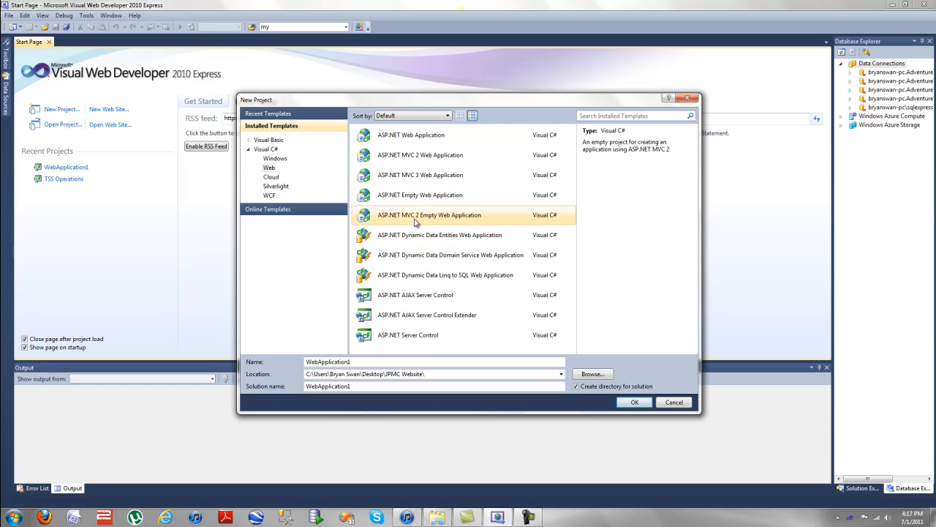
{"action": "left_click", "coordinate": [417, 195]}
{"action": "left_click", "coordinate": [416, 175]}
{"action": "left_click", "coordinate": [414, 137]}
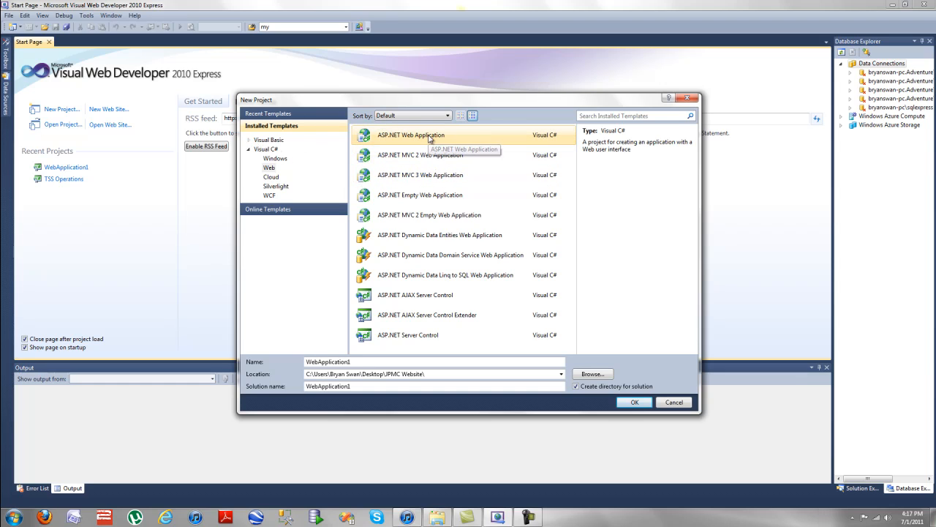
{"action": "double_click", "coordinate": [433, 139]}
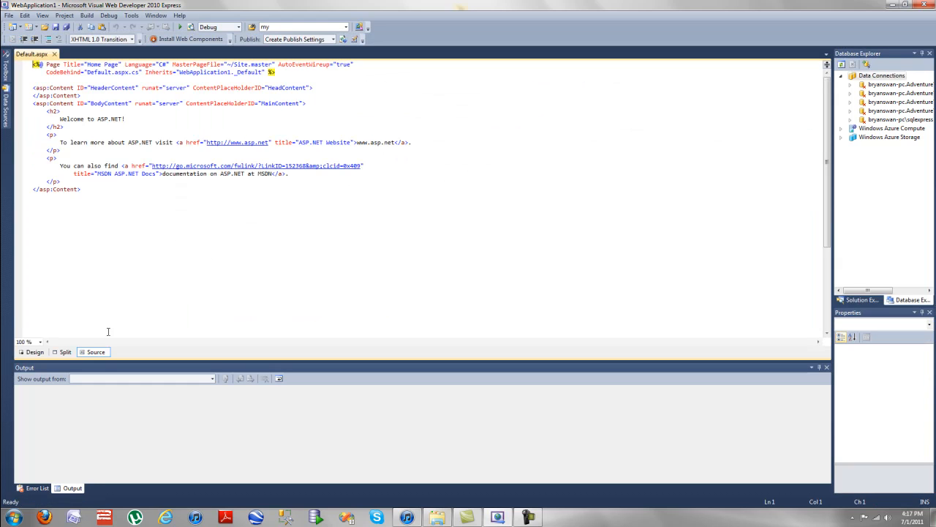
Step: Show Default.aspx in Split view with the design pane enlarged
{"action": "left_click", "coordinate": [65, 352]}
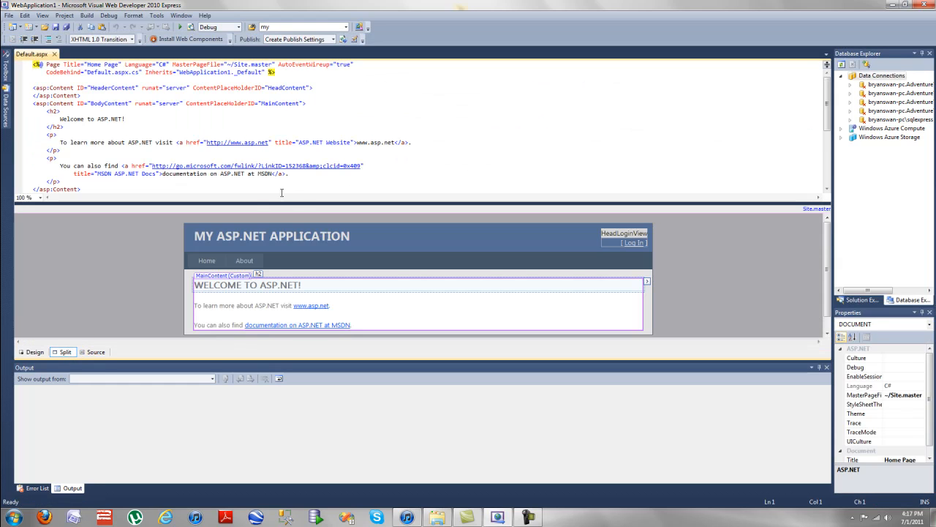
{"action": "left_click_drag", "start_coordinate": [288, 201], "coordinate": [290, 147]}
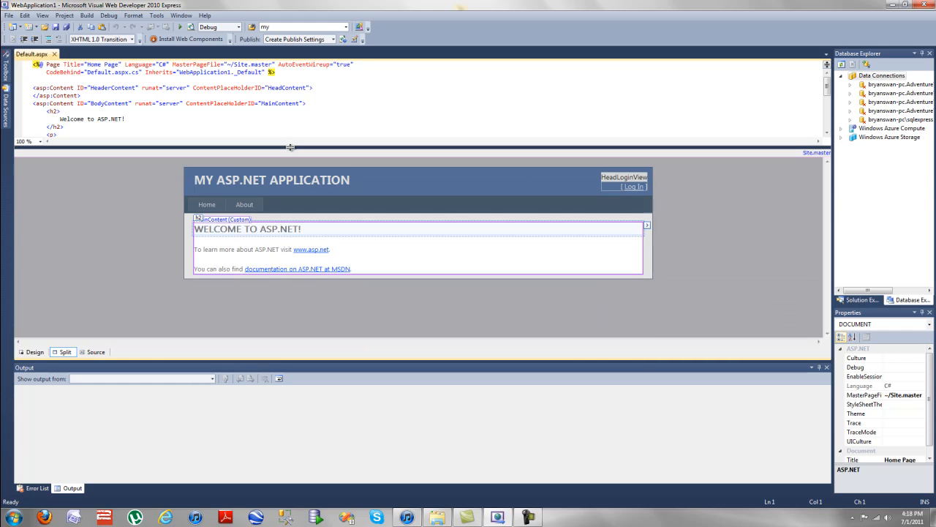
Step: Delete the WELCOME TO ASP.NET! heading and both template paragraphs from the page body
{"action": "triple_click", "coordinate": [327, 230]}
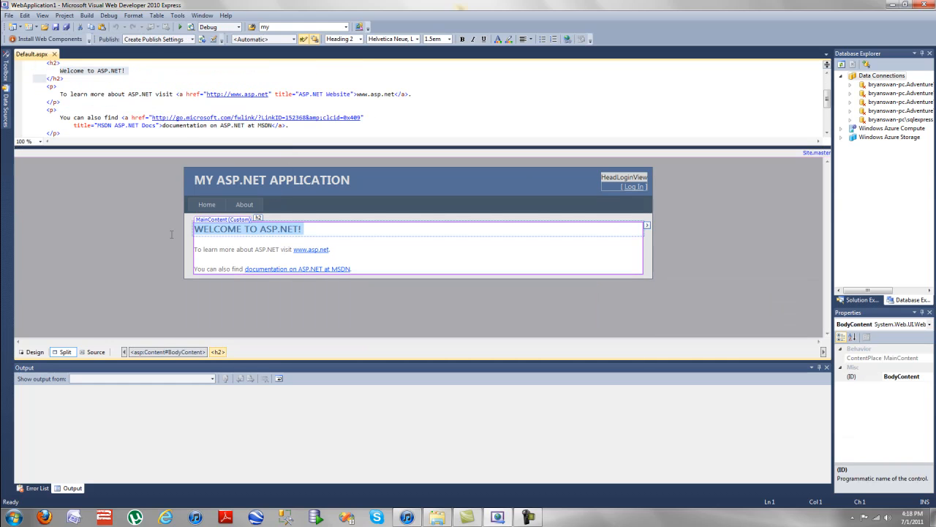
{"action": "key", "text": "Delete"}
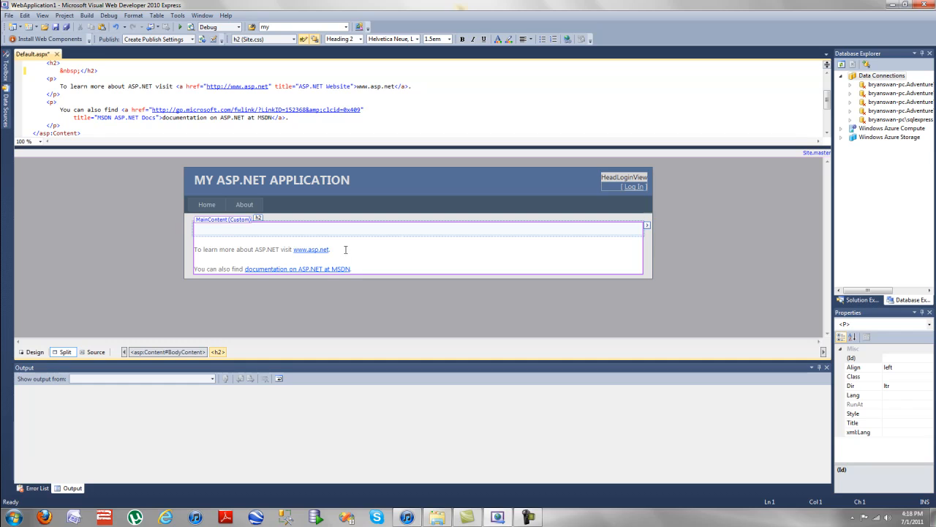
{"action": "left_click_drag", "start_coordinate": [346, 249], "coordinate": [188, 248]}
{"action": "key", "text": "Delete"}
{"action": "left_click_drag", "start_coordinate": [352, 268], "coordinate": [196, 269]}
{"action": "key", "text": "Delete"}
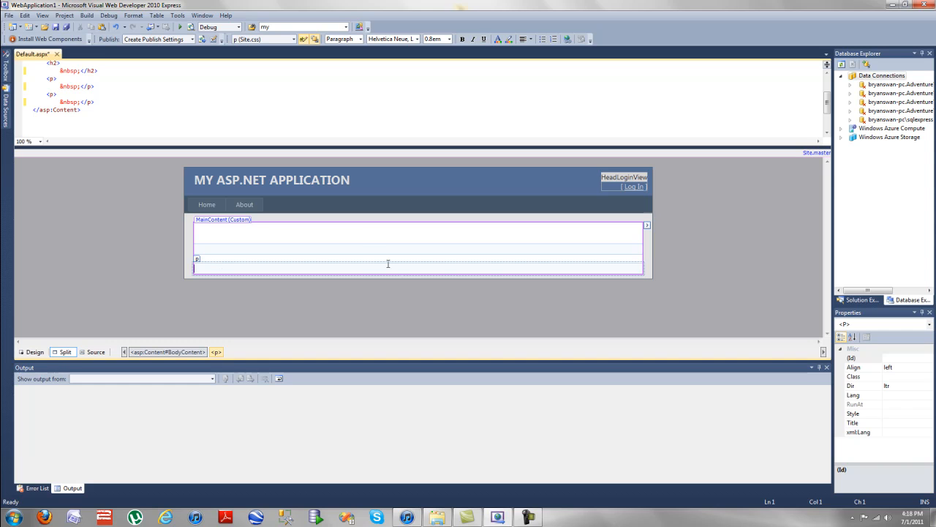
{"action": "left_click", "coordinate": [169, 88]}
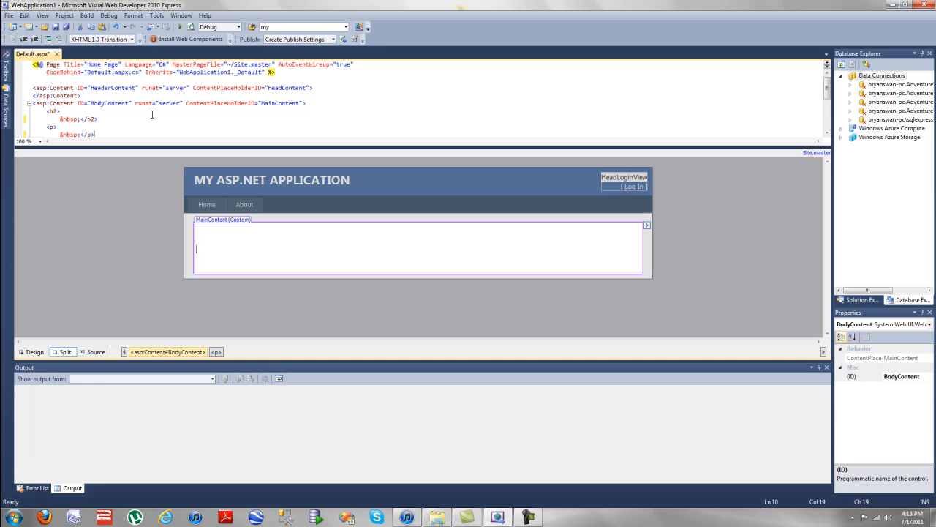
{"action": "scroll", "coordinate": [152, 114], "scroll_direction": "down", "scroll_amount": 1}
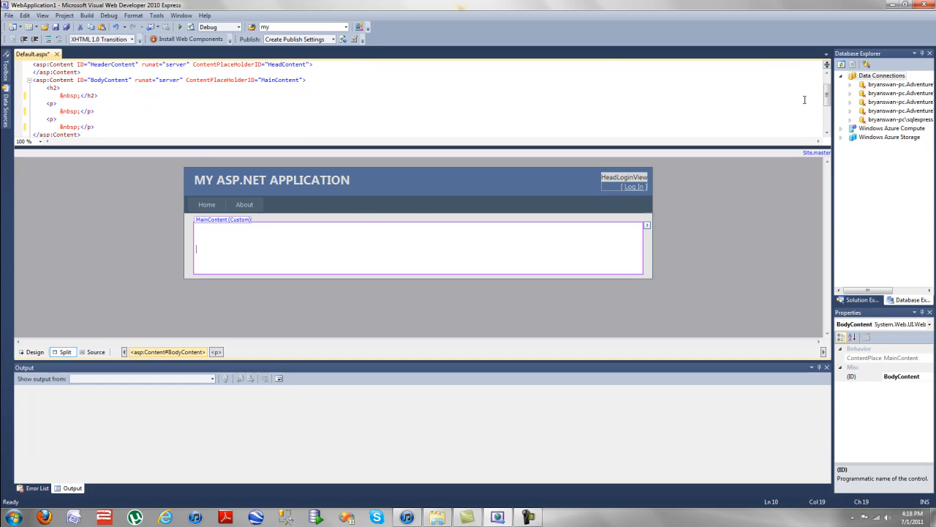
Step: Refresh Data Connections and begin adding a new database connection
{"action": "right_click", "coordinate": [870, 79]}
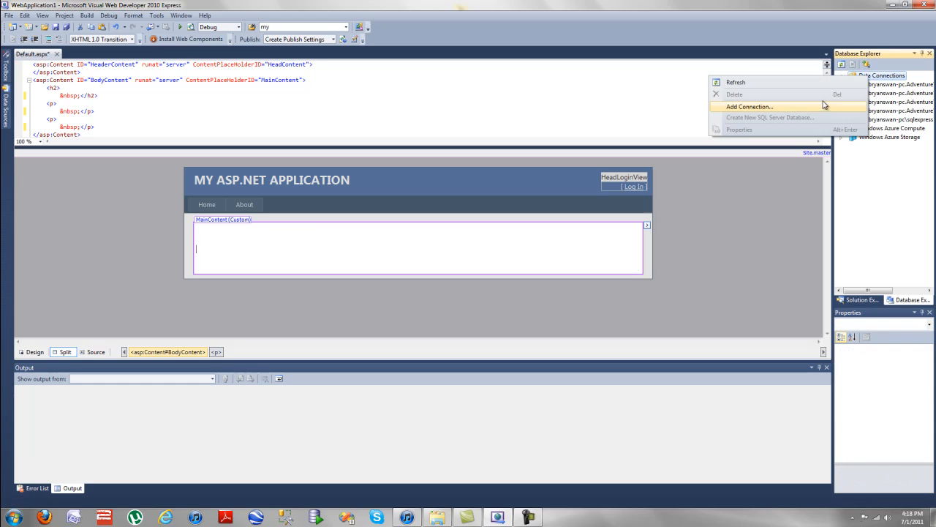
{"action": "left_click", "coordinate": [805, 82]}
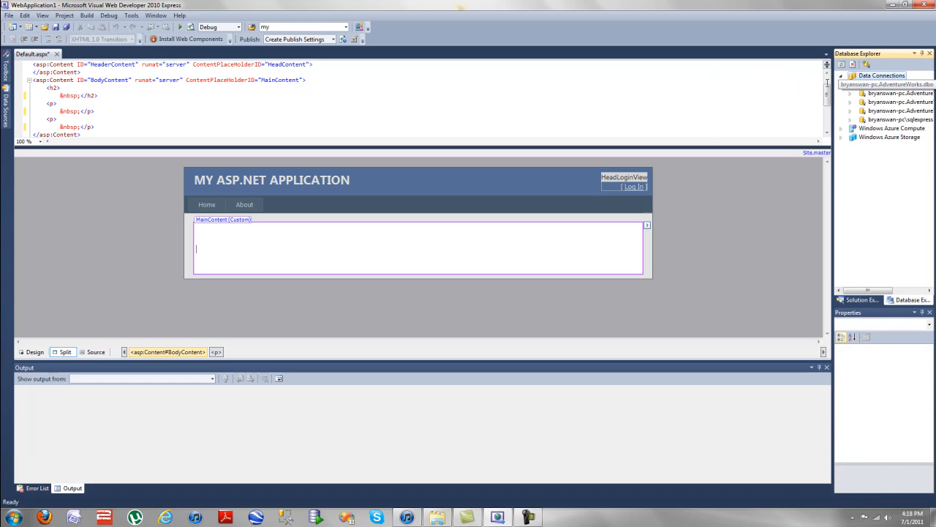
{"action": "left_click", "coordinate": [130, 15]}
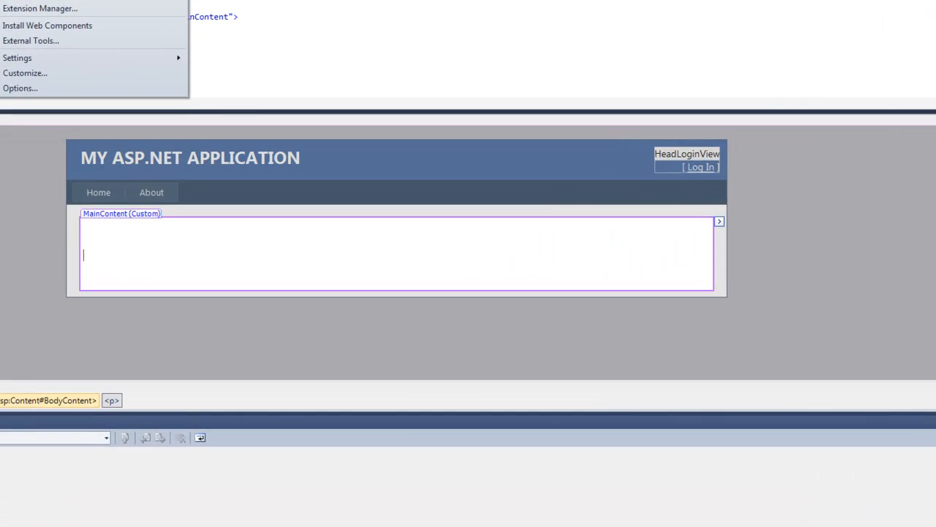
{"action": "left_click", "coordinate": [135, 28]}
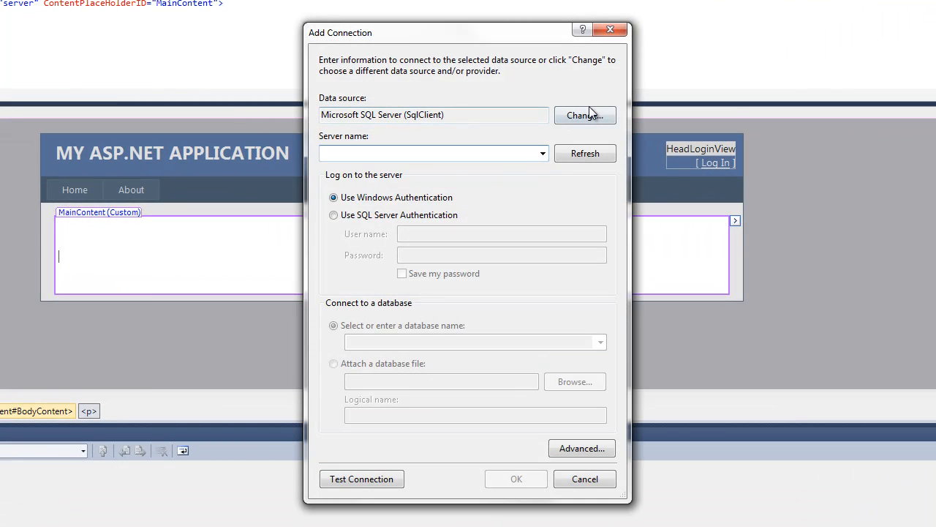
Step: Change the data source, browsing Access, ODBC and Oracle before choosing Microsoft SQL Server
{"action": "left_click", "coordinate": [584, 116]}
{"action": "left_click", "coordinate": [368, 207]}
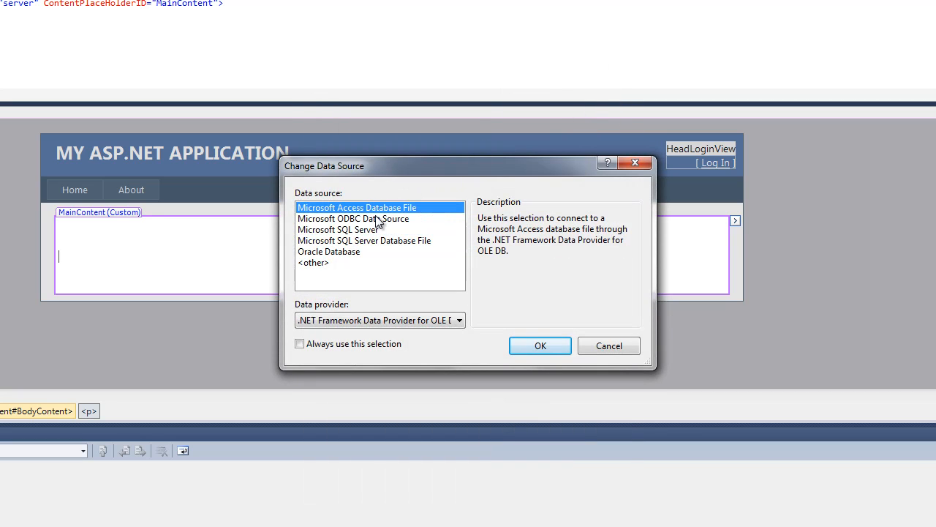
{"action": "left_click", "coordinate": [380, 220]}
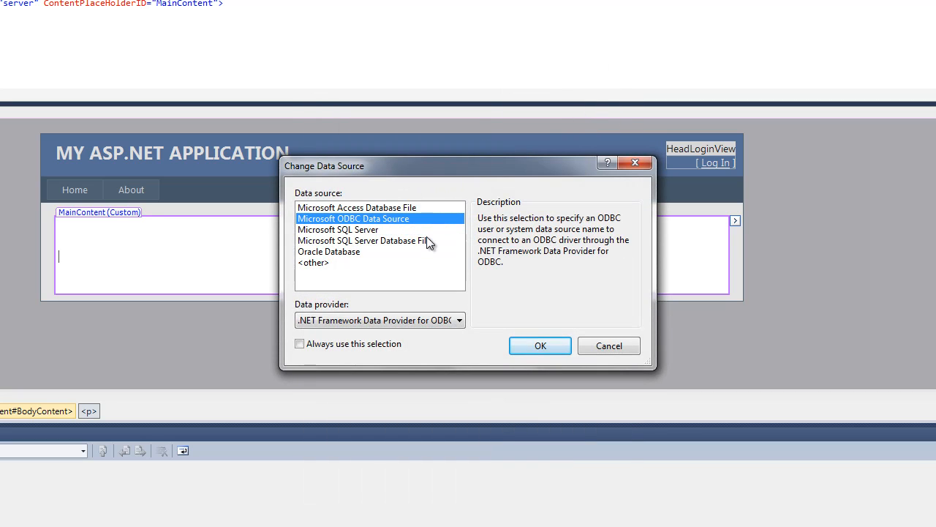
{"action": "left_click", "coordinate": [361, 231]}
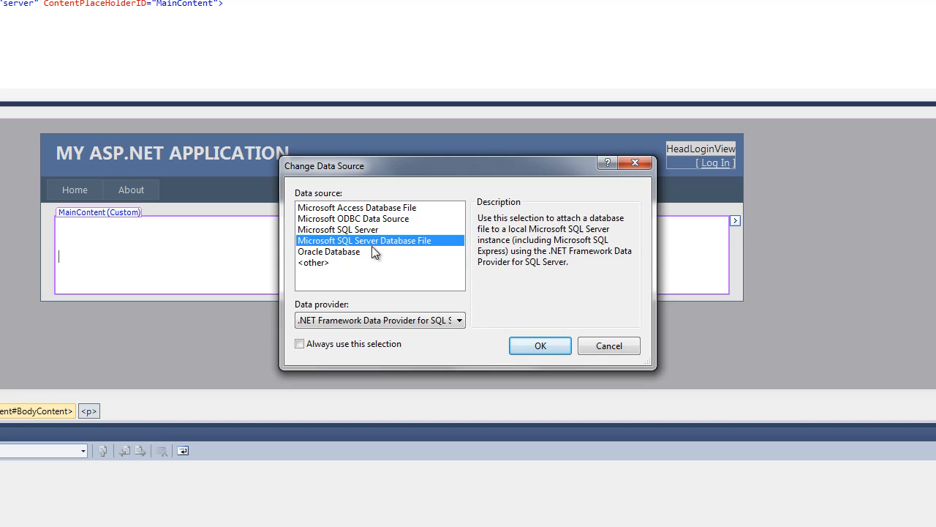
{"action": "left_click", "coordinate": [349, 253]}
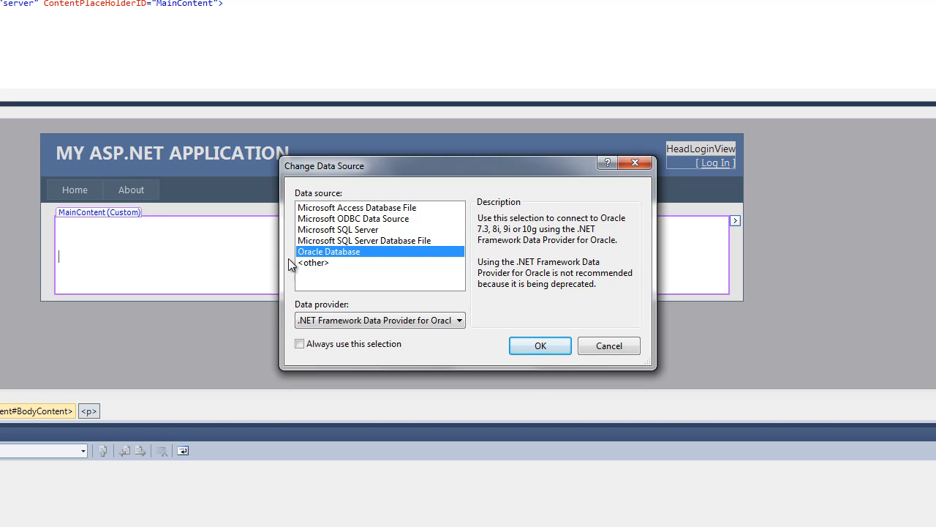
{"action": "left_click", "coordinate": [351, 242]}
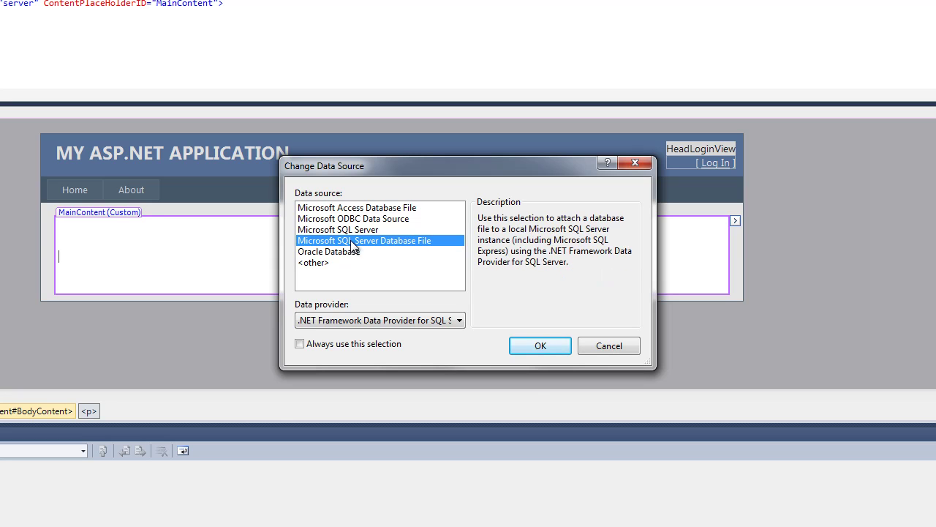
{"action": "left_click", "coordinate": [530, 345]}
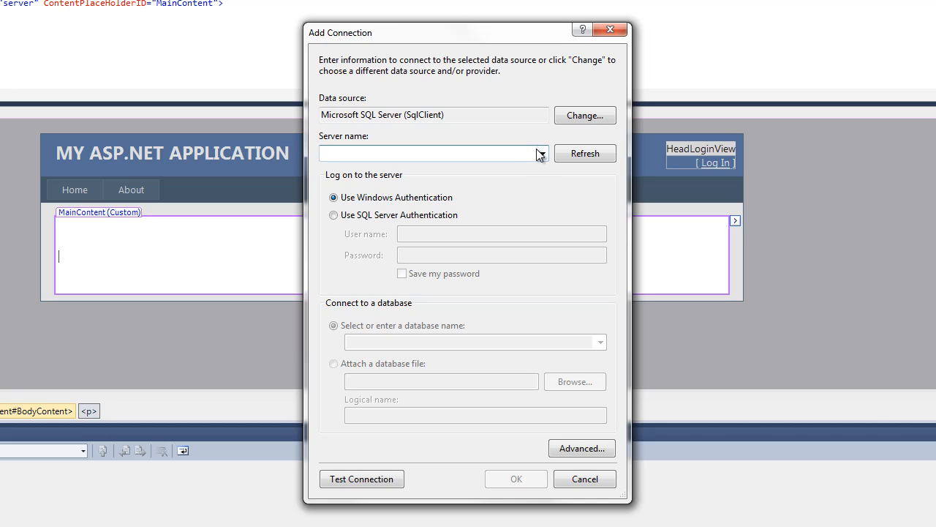
Step: Point the connection at the local SQLEXPRESS server's AdventureWorksDW database and test it successfully
{"action": "left_click", "coordinate": [541, 152]}
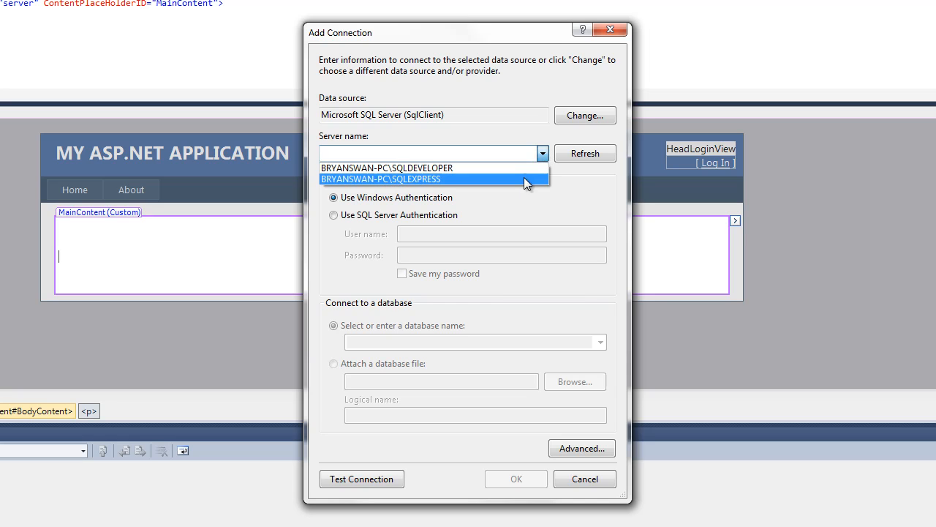
{"action": "left_click", "coordinate": [522, 178]}
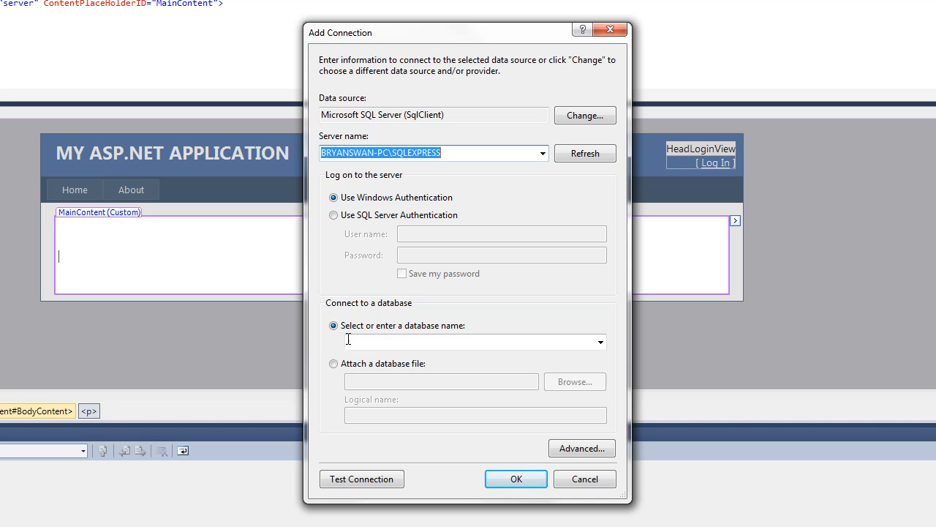
{"action": "left_click", "coordinate": [600, 342]}
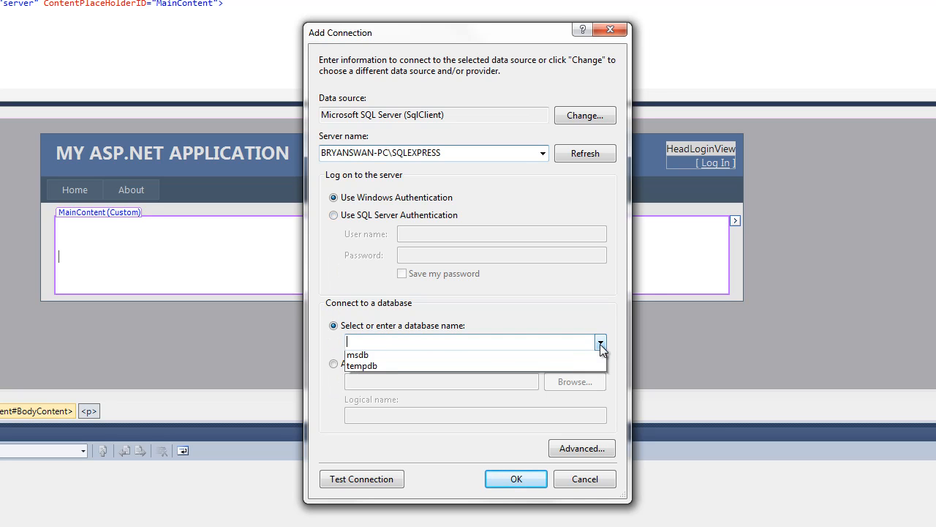
{"action": "left_click", "coordinate": [575, 369]}
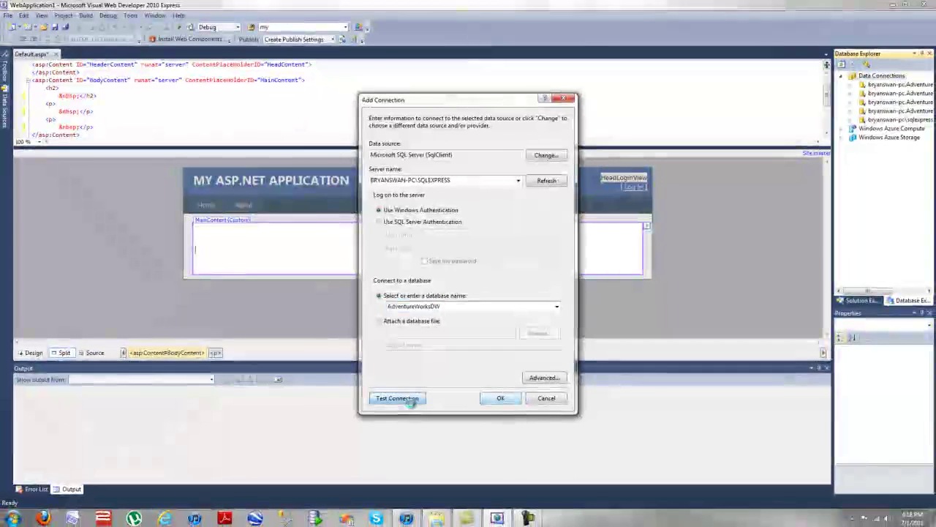
{"action": "left_click", "coordinate": [397, 398]}
{"action": "left_click", "coordinate": [452, 291]}
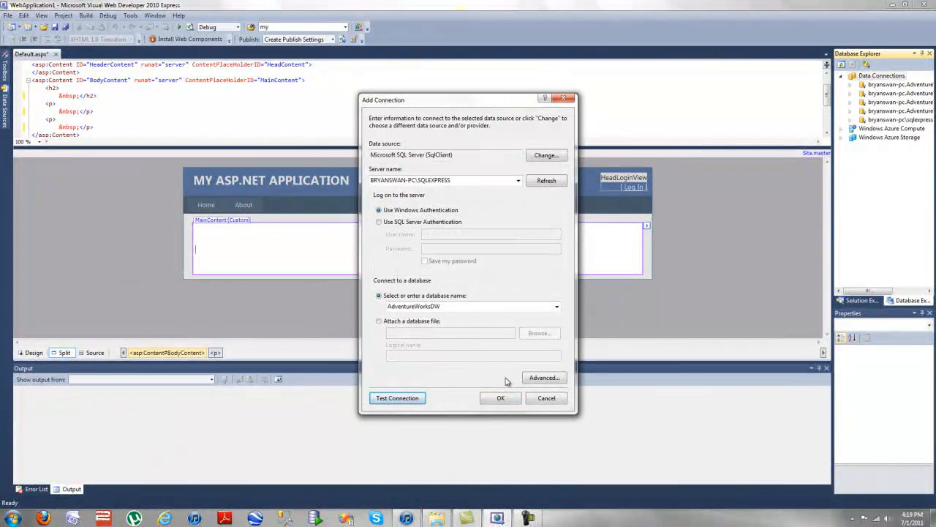
Step: Add the connection and expand its Tables folder in Database Explorer
{"action": "left_click", "coordinate": [500, 398]}
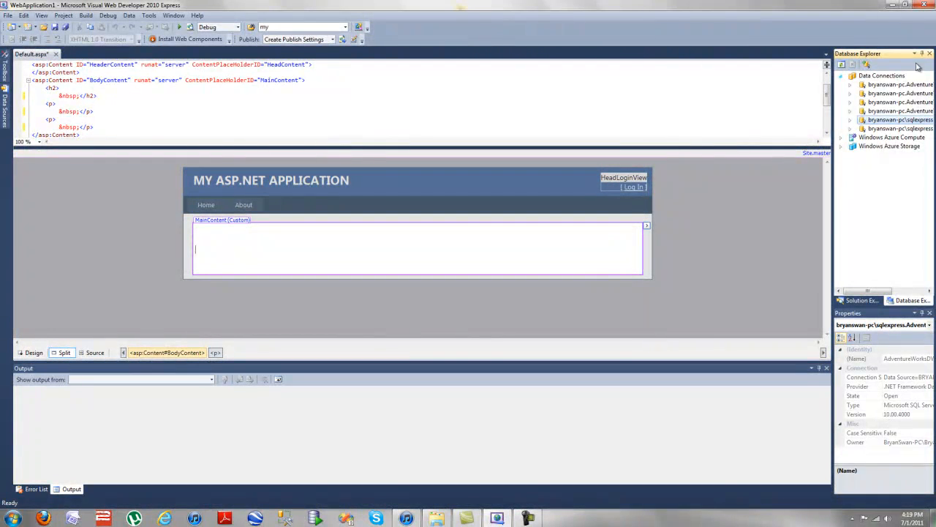
{"action": "left_click", "coordinate": [850, 103]}
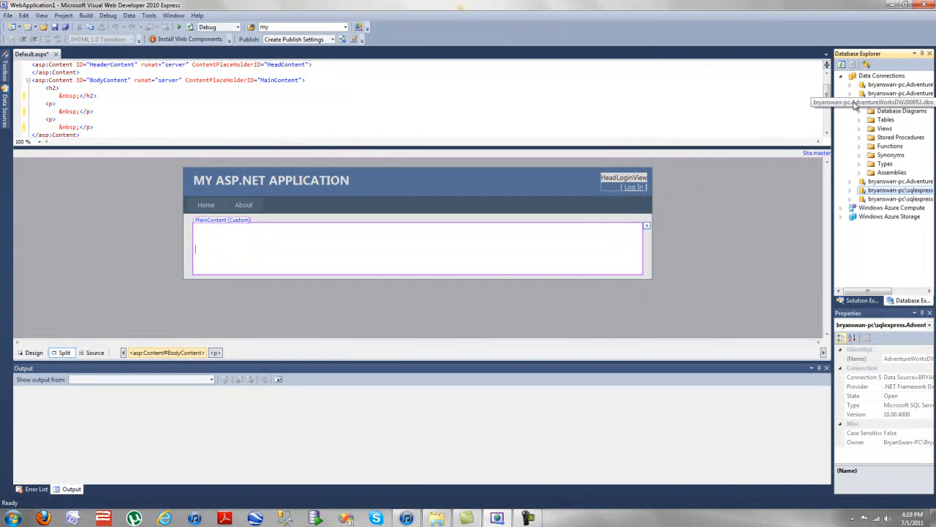
{"action": "left_click", "coordinate": [859, 120]}
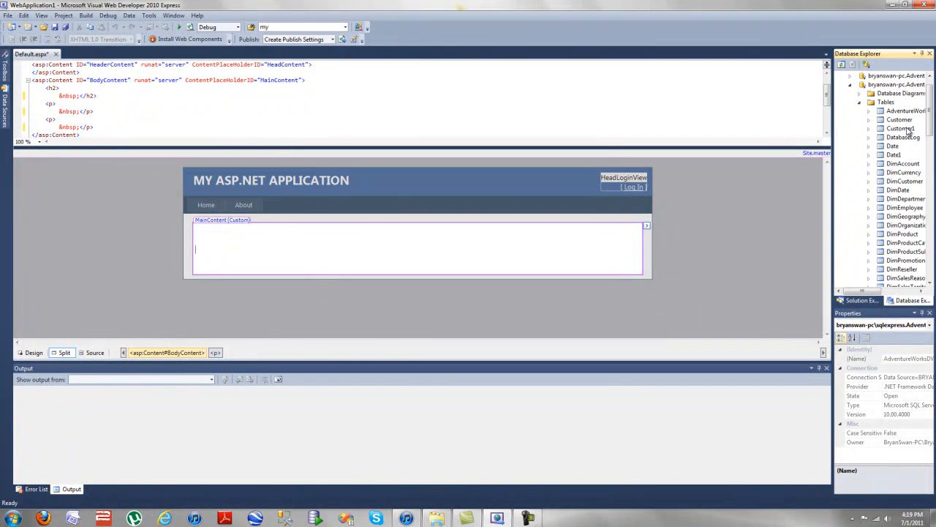
{"action": "left_click", "coordinate": [901, 129]}
{"action": "key", "text": "Down"}
{"action": "key", "text": "Down"}
{"action": "key", "text": "Down"}
{"action": "key", "text": "Down"}
{"action": "key", "text": "Down"}
{"action": "key", "text": "Down"}
{"action": "key", "text": "Down"}
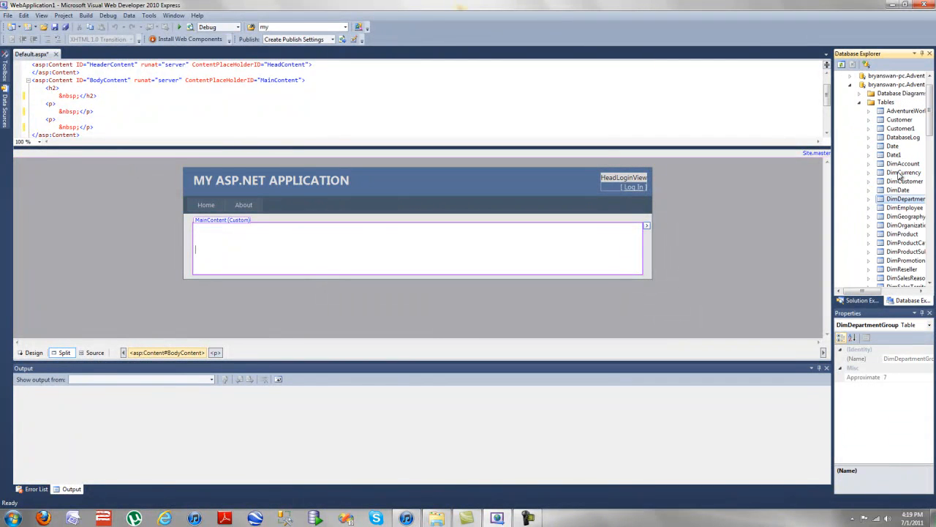
Step: Drag the Date table into MainContent, producing a GridView with PK_DATE and DATE_NAME
{"action": "left_click_drag", "start_coordinate": [894, 145], "coordinate": [787, 170]}
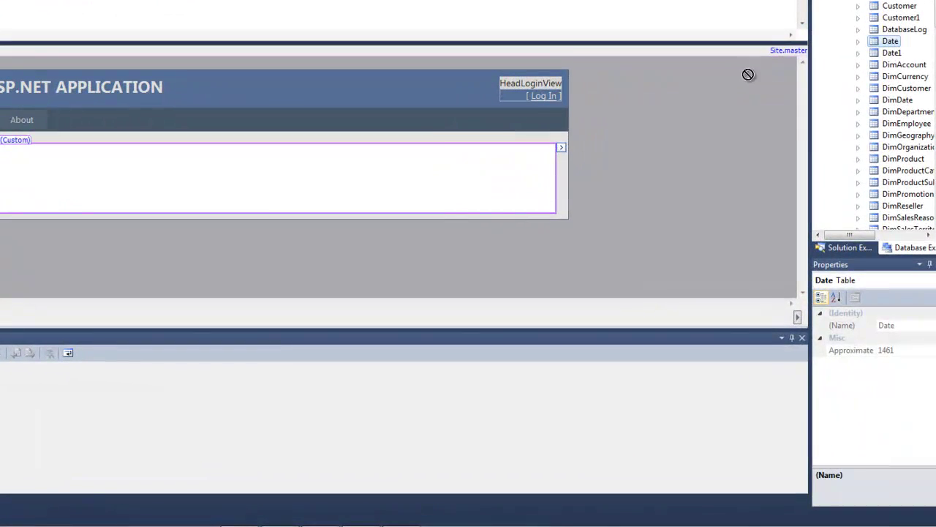
{"action": "left_click_drag", "start_coordinate": [748, 74], "coordinate": [42, 167]}
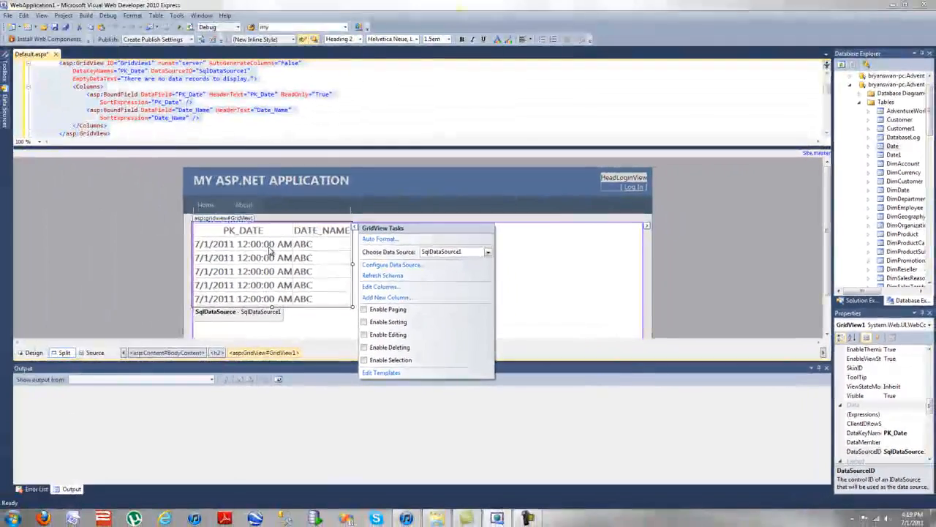
Step: Close the GridView Tasks panel, select all page content and pin the Toolbox open
{"action": "left_click", "coordinate": [202, 229]}
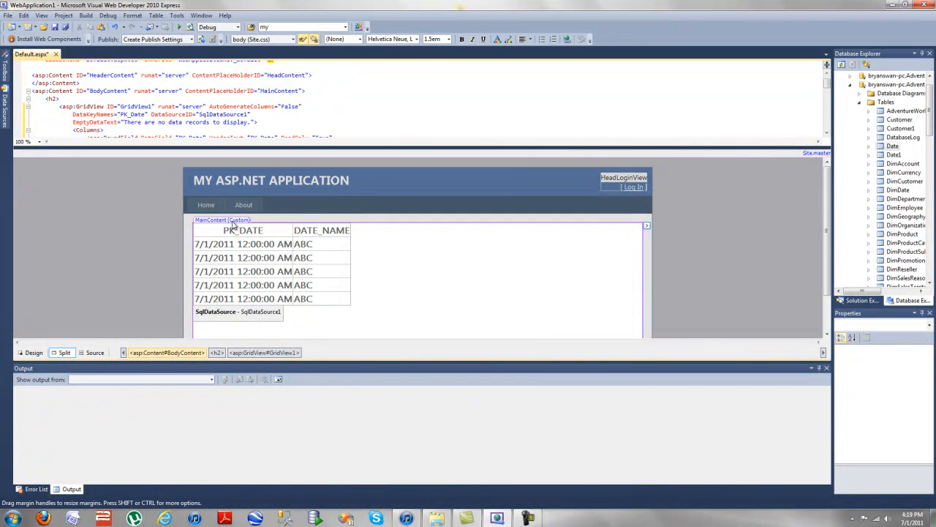
{"action": "key", "text": "ctrl+a"}
{"action": "left_click", "coordinate": [4, 73]}
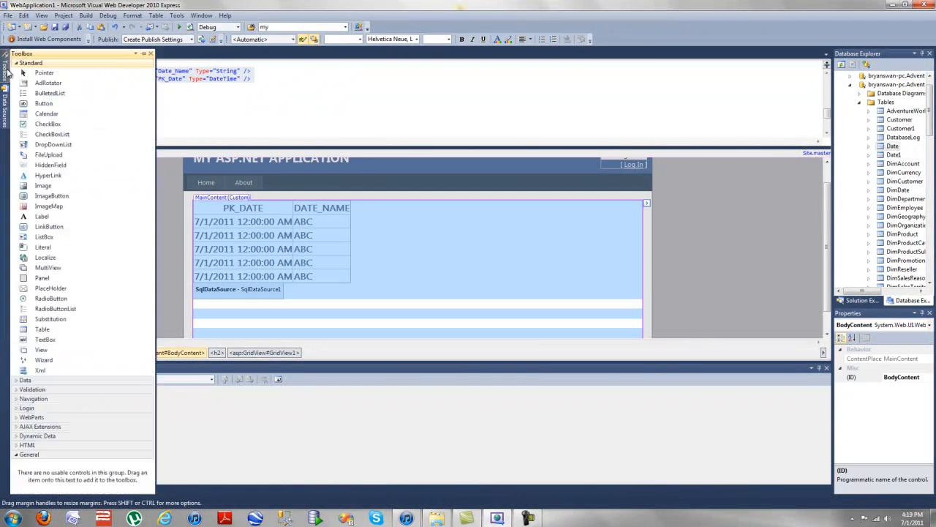
{"action": "left_click", "coordinate": [144, 54]}
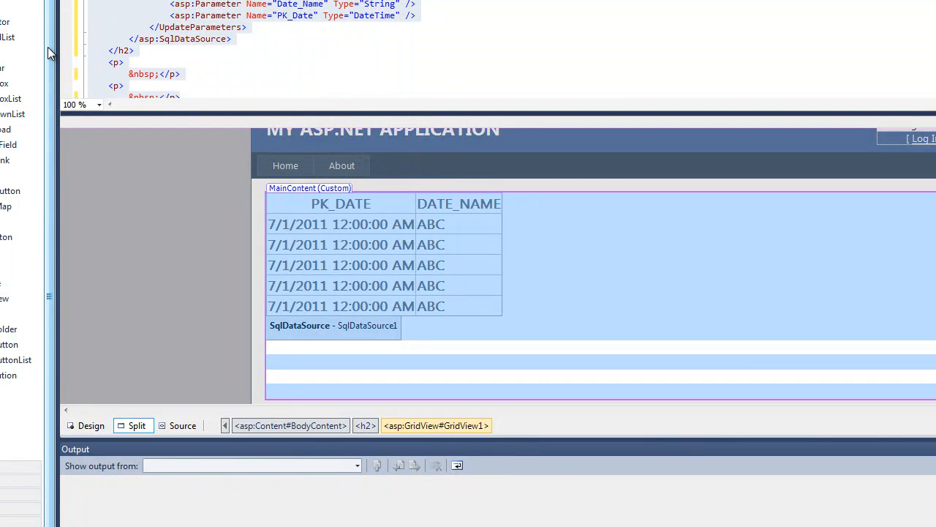
Step: Enable sorting, editing, deleting and selection on GridView1 through its smart tag
{"action": "left_click", "coordinate": [443, 284]}
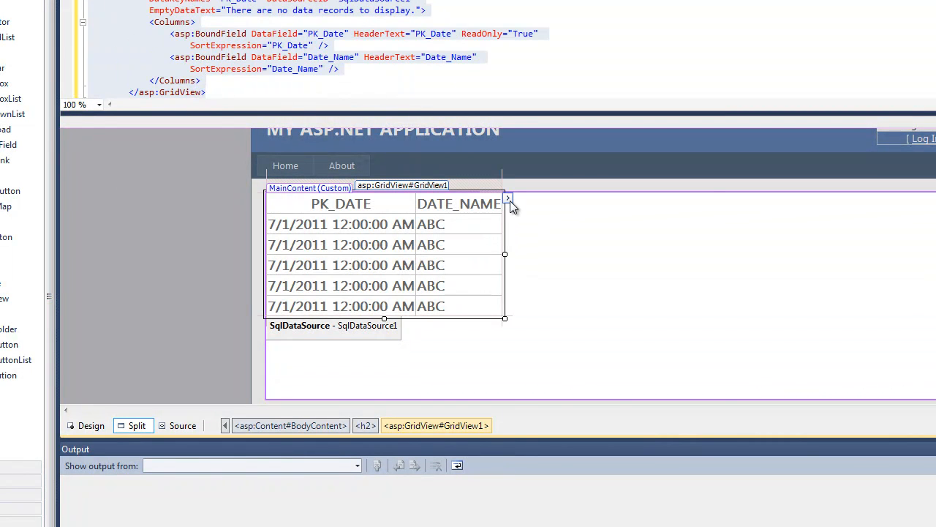
{"action": "left_click", "coordinate": [509, 199]}
{"action": "left_click", "coordinate": [523, 341]}
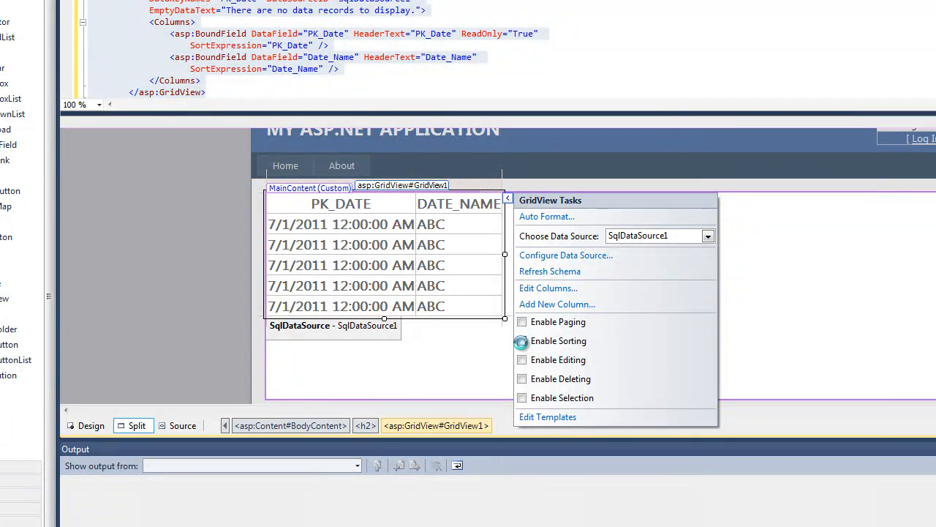
{"action": "left_click", "coordinate": [522, 359]}
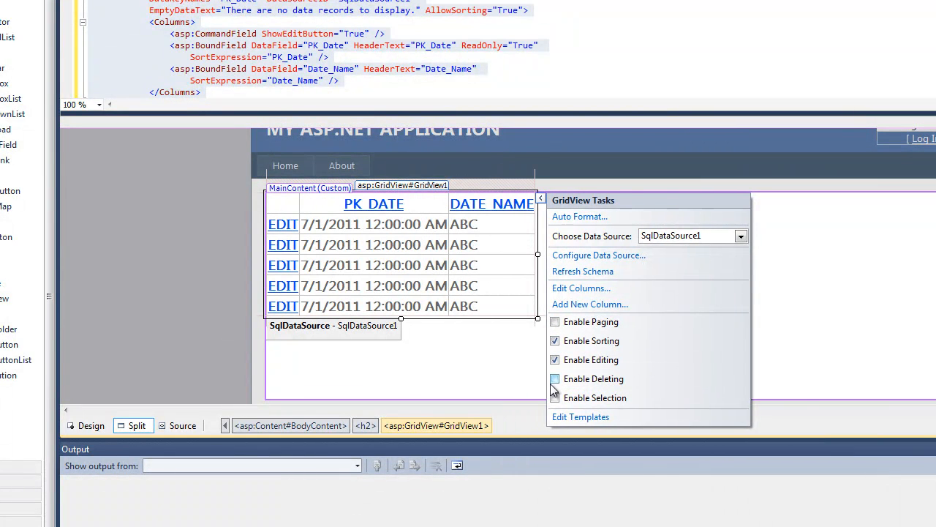
{"action": "left_click", "coordinate": [554, 379]}
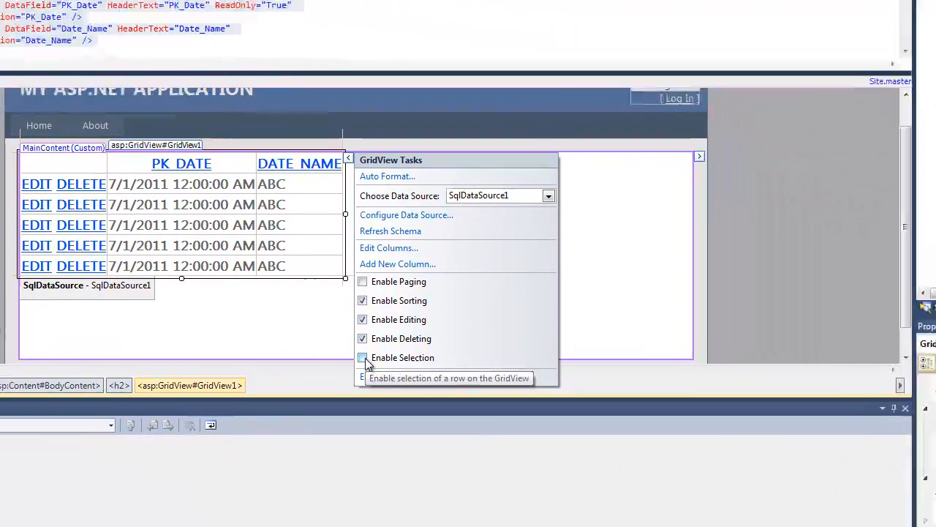
{"action": "left_click", "coordinate": [609, 398]}
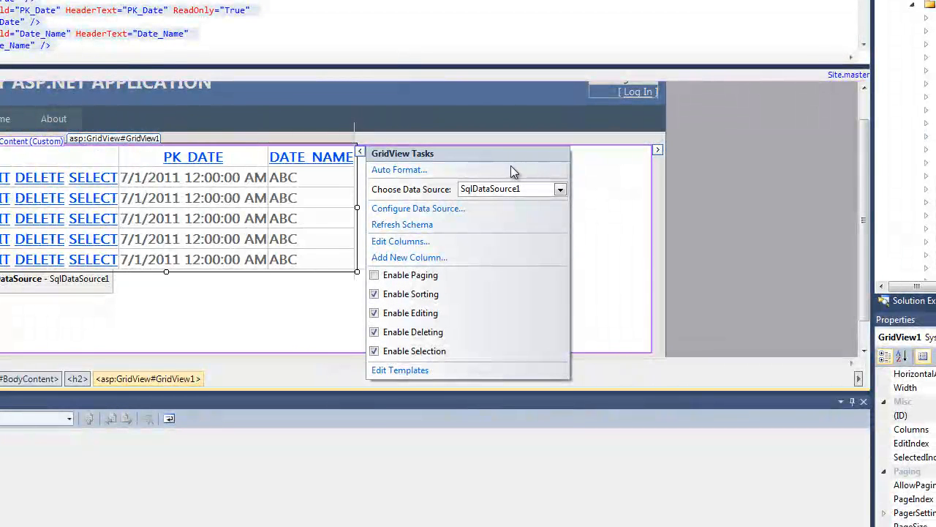
Step: Auto Format the grid, previewing Colorful and Simple before applying the Oceanica scheme
{"action": "left_click", "coordinate": [406, 170]}
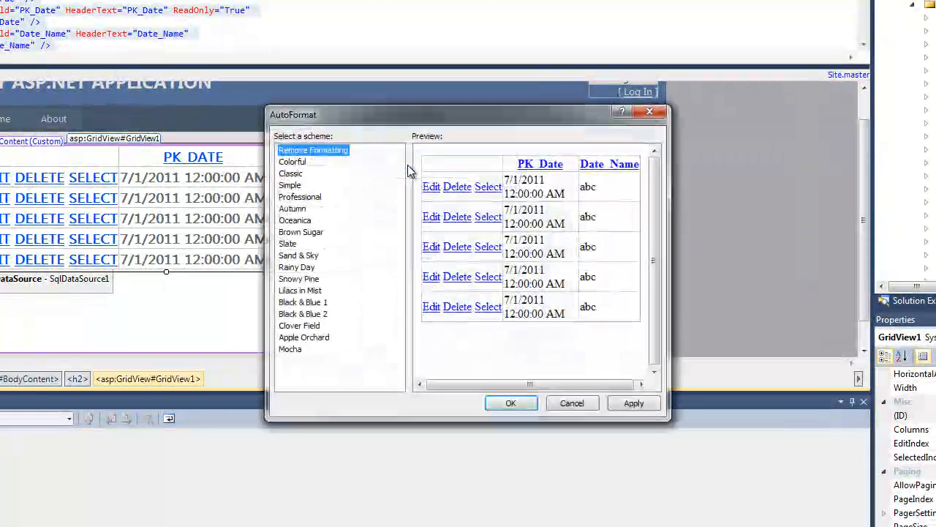
{"action": "left_click", "coordinate": [289, 163]}
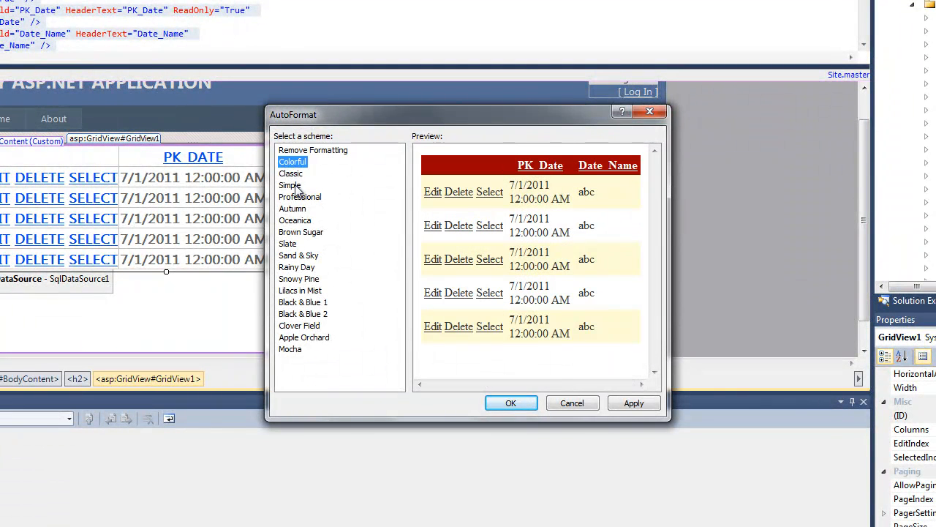
{"action": "left_click", "coordinate": [291, 185]}
{"action": "left_click", "coordinate": [300, 220]}
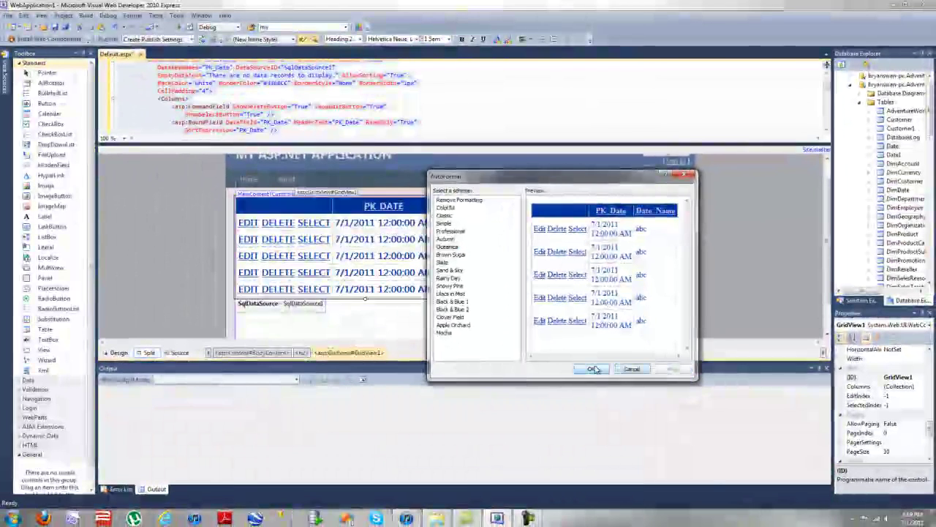
{"action": "left_click", "coordinate": [594, 369]}
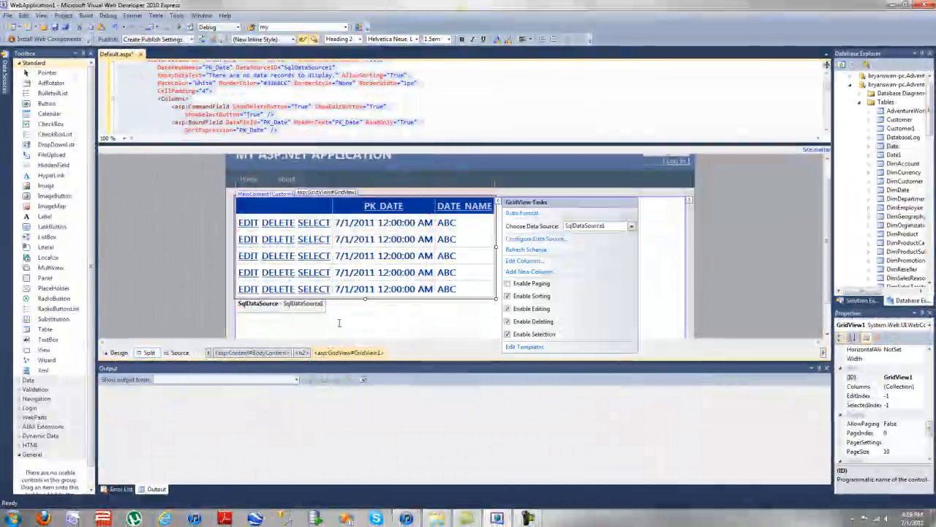
Step: Build and run the page with F5 and select the grid's first row in the browser
{"action": "key", "text": "F5"}
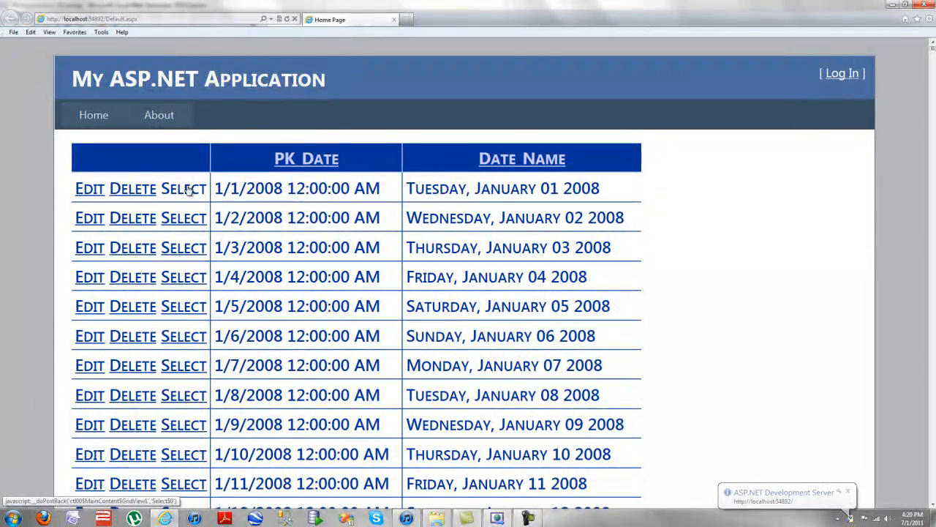
{"action": "left_click", "coordinate": [188, 189]}
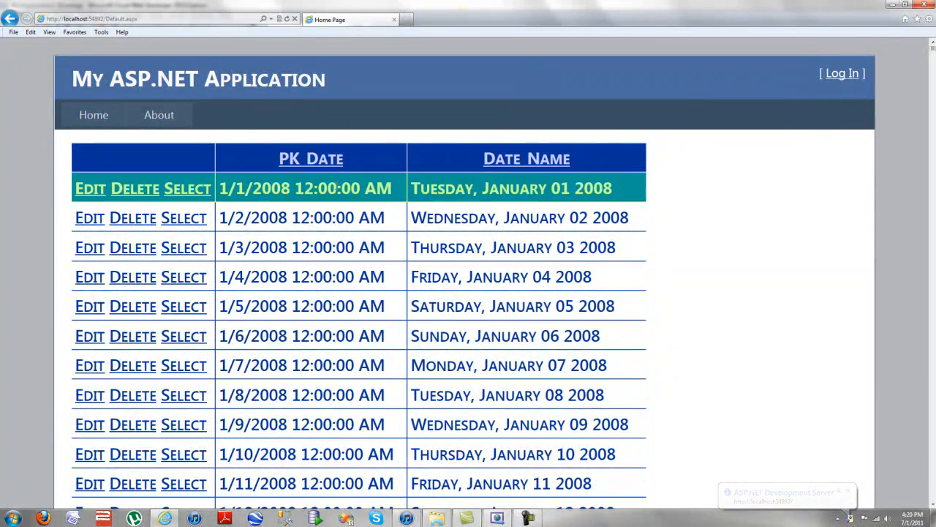
{"action": "scroll", "coordinate": [600, 276], "scroll_direction": "down", "scroll_amount": 2}
{"action": "scroll", "coordinate": [600, 277], "scroll_direction": "up", "scroll_amount": 2}
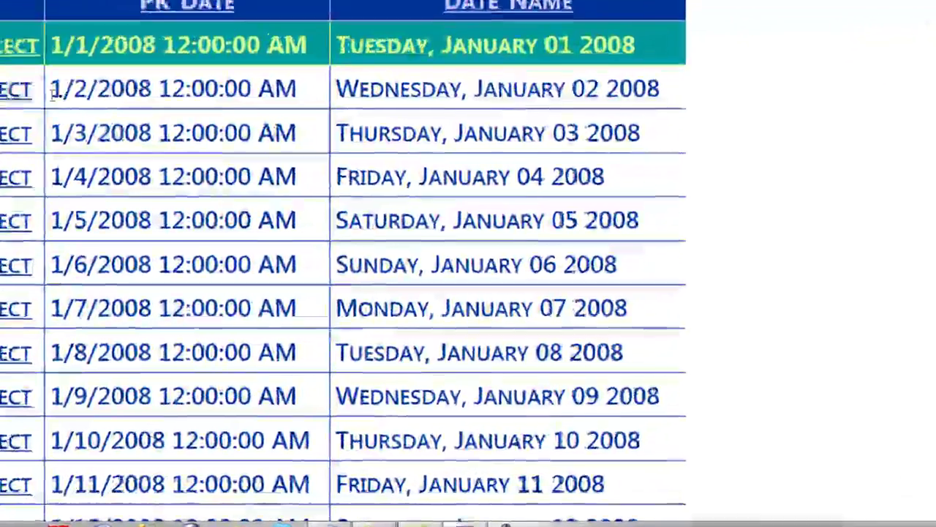
Step: Highlight and then clear the second row's date and name text in the running grid
{"action": "left_click_drag", "start_coordinate": [218, 218], "coordinate": [639, 208]}
{"action": "left_click", "coordinate": [600, 83]}
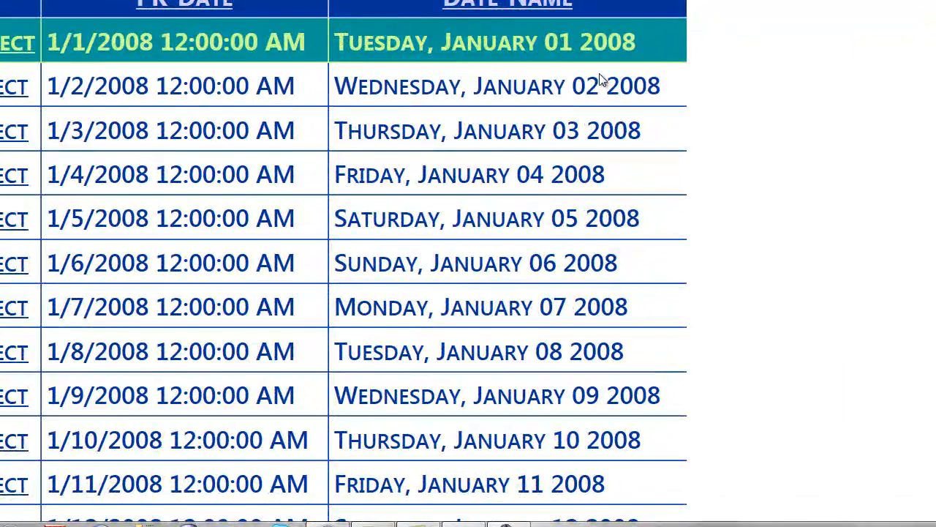
{"action": "mouse_move", "coordinate": [661, 86]}
{"action": "left_mouse_down"}
{"action": "mouse_move", "coordinate": [58, 92]}
{"action": "mouse_move", "coordinate": [521, 69]}
{"action": "mouse_move", "coordinate": [673, 92]}
{"action": "left_mouse_up"}
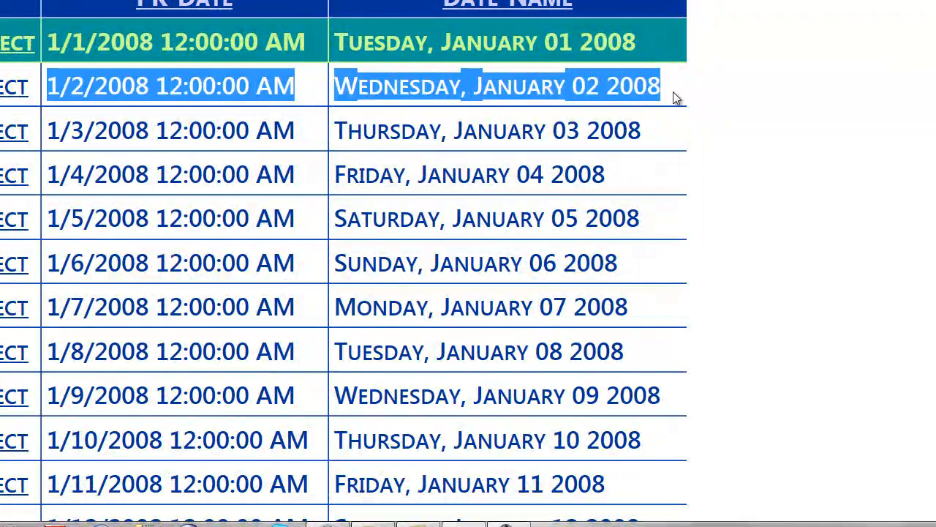
{"action": "left_click", "coordinate": [673, 91]}
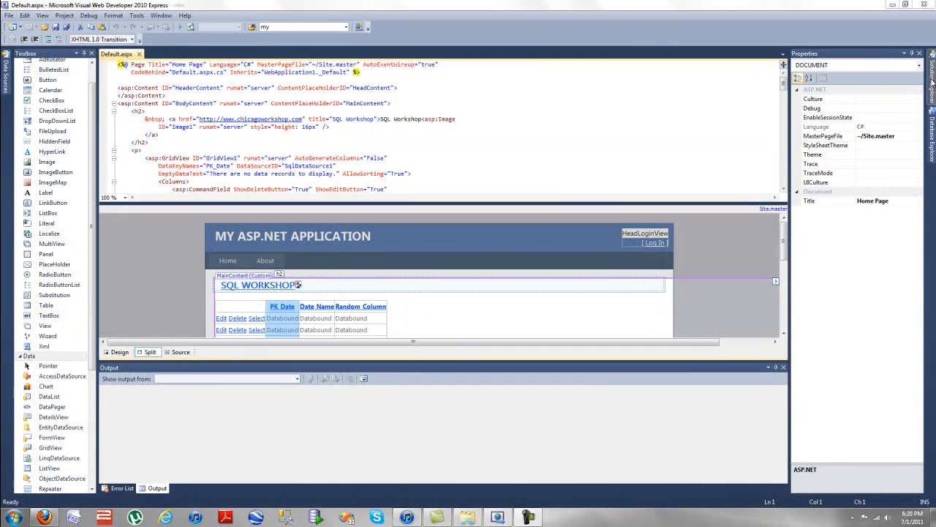
Step: Switch to Database Explorer and expand the AdventureWorksLT connection's Tables folder
{"action": "left_click", "coordinate": [931, 83]}
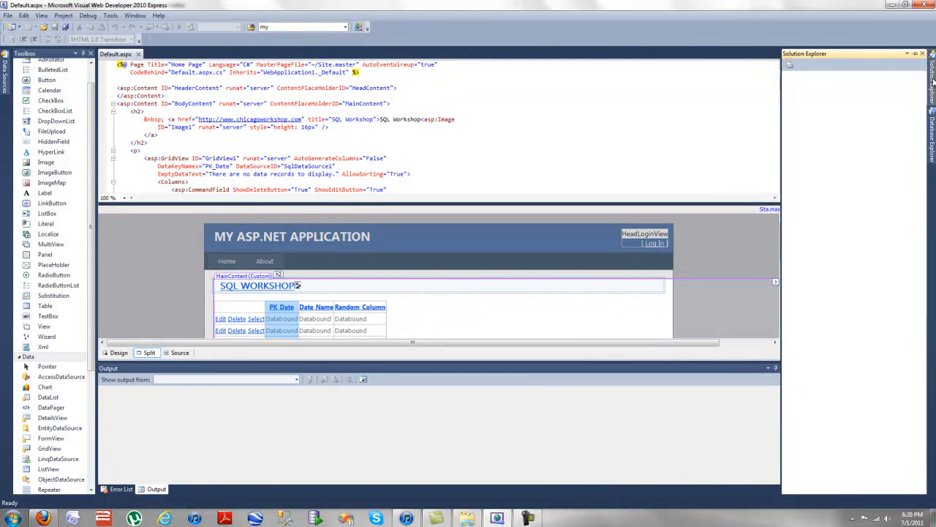
{"action": "left_click", "coordinate": [931, 132]}
{"action": "right_click", "coordinate": [779, 50]}
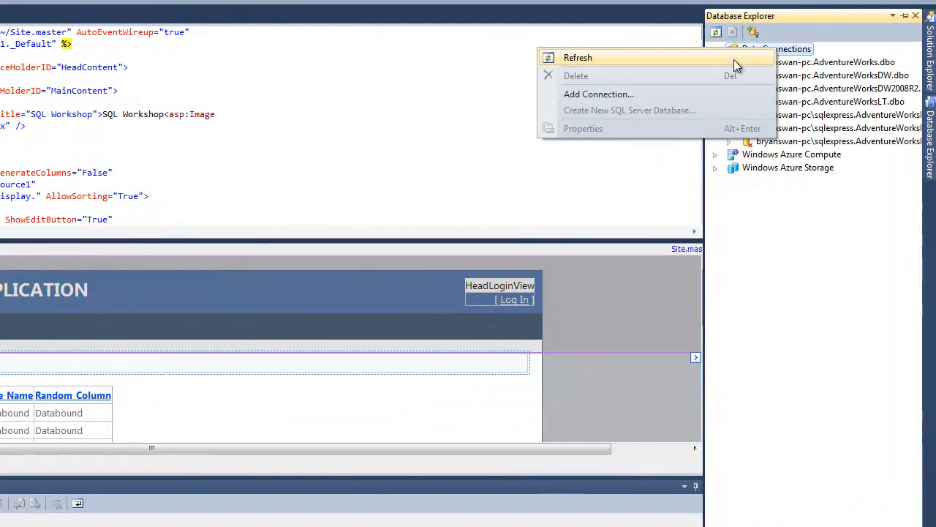
{"action": "key", "text": "Escape"}
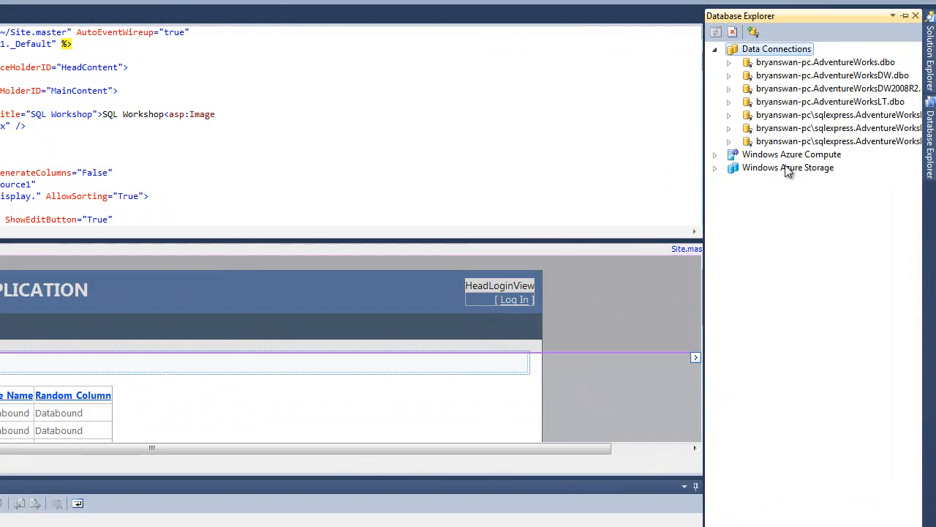
{"action": "left_click", "coordinate": [729, 101]}
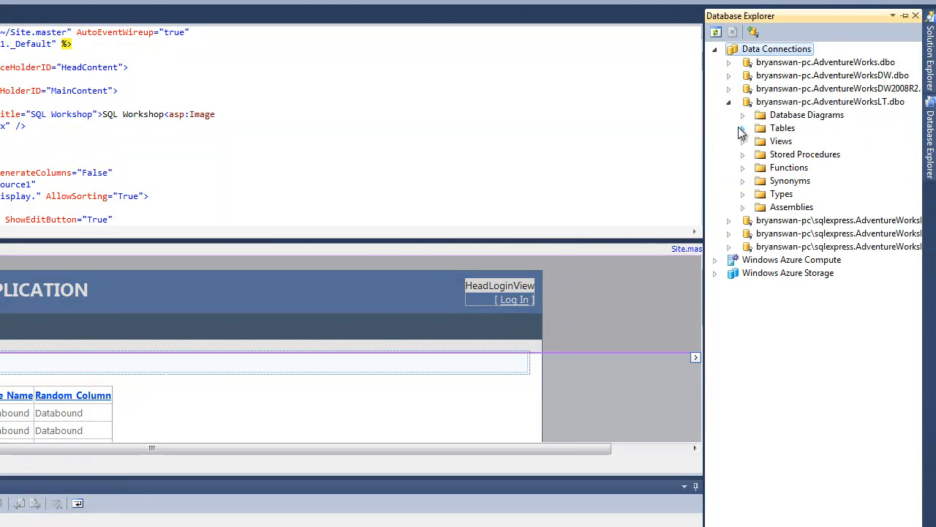
{"action": "left_click", "coordinate": [743, 128]}
Step: Expand the SalesLT.Address table to its columns, inspect AddressID, and bring up the table's actions
{"action": "right_click", "coordinate": [810, 171]}
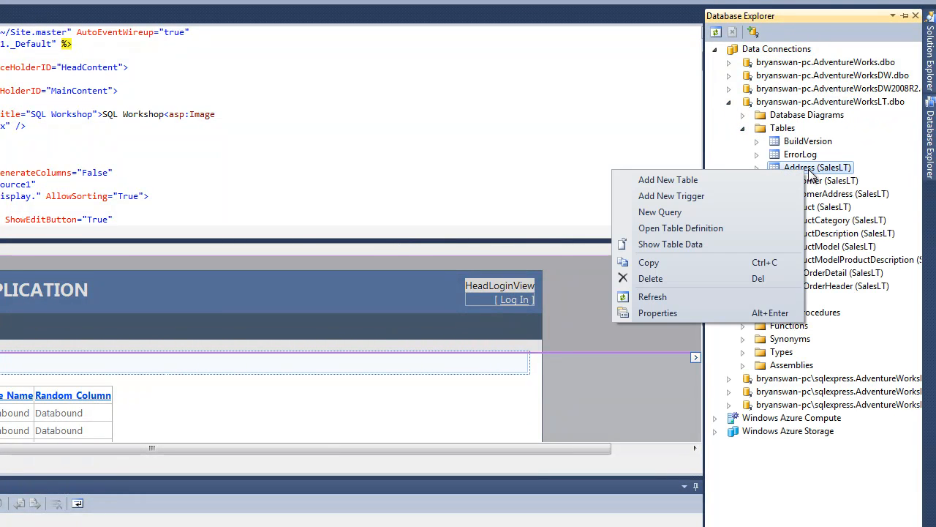
{"action": "left_click", "coordinate": [825, 172]}
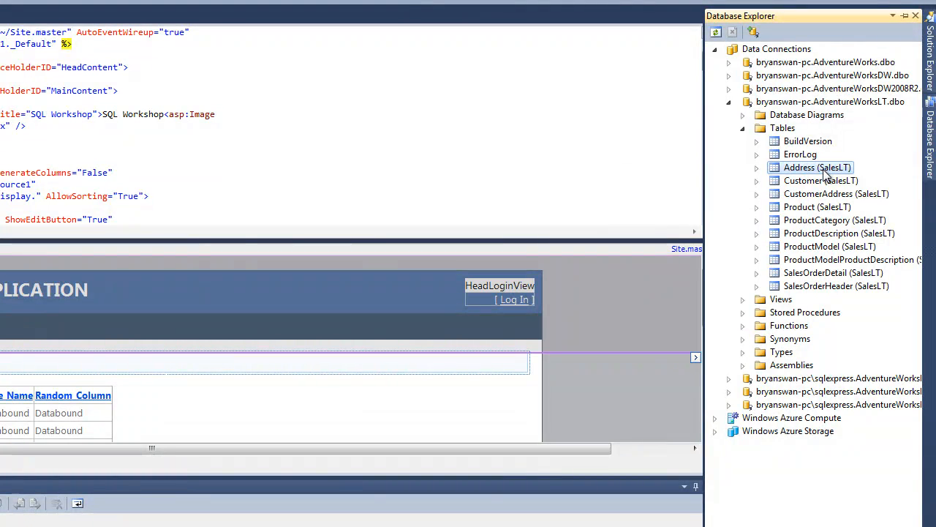
{"action": "left_click", "coordinate": [757, 169]}
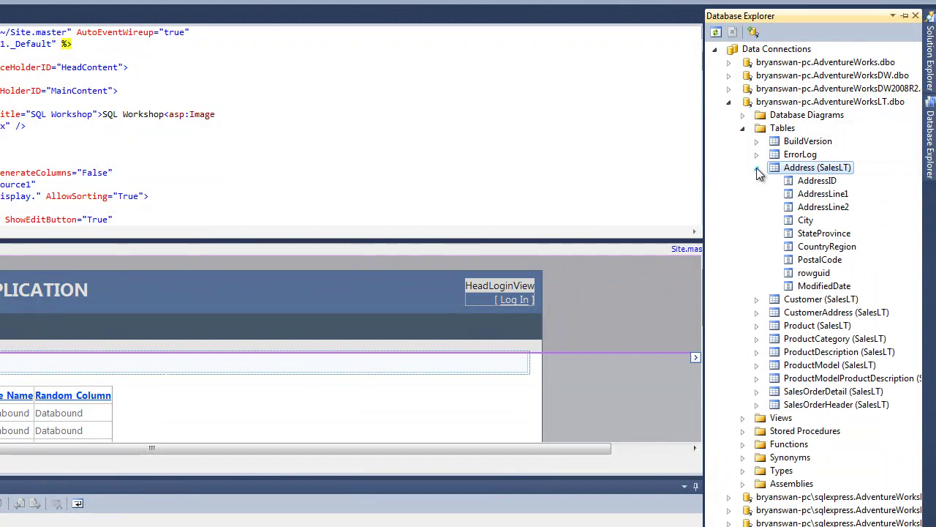
{"action": "left_click", "coordinate": [808, 183]}
{"action": "right_click", "coordinate": [805, 180]}
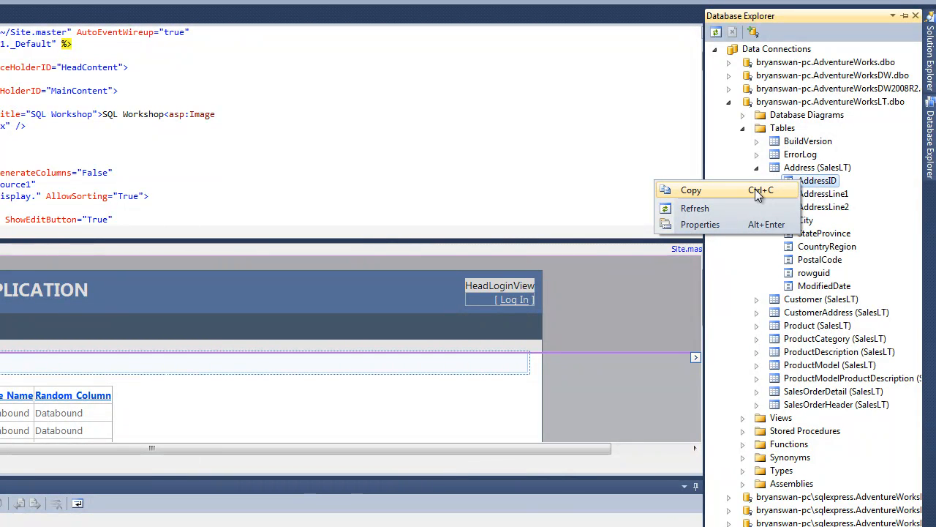
{"action": "left_click", "coordinate": [809, 174]}
{"action": "right_click", "coordinate": [809, 173]}
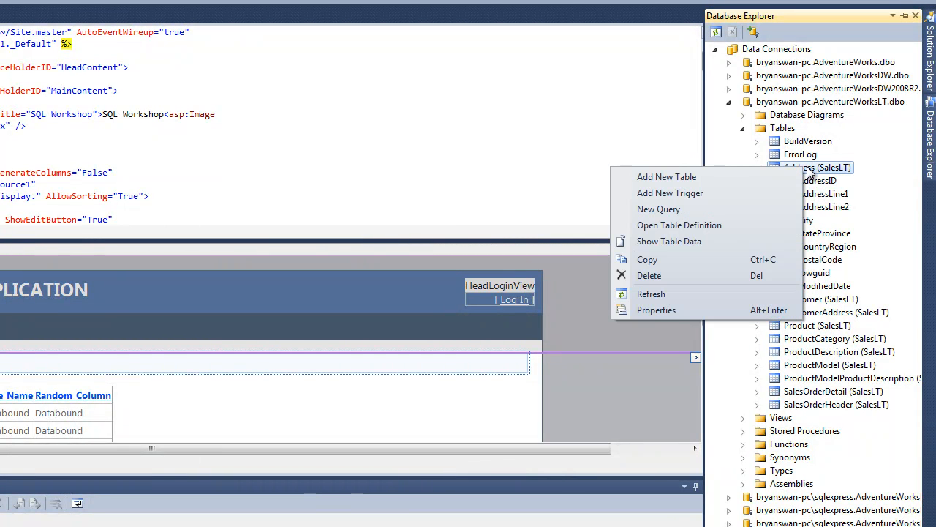
Step: In the Address table definition, add a nullable nchar(10) column named ADDRESS TWO
{"action": "double_click", "coordinate": [810, 171]}
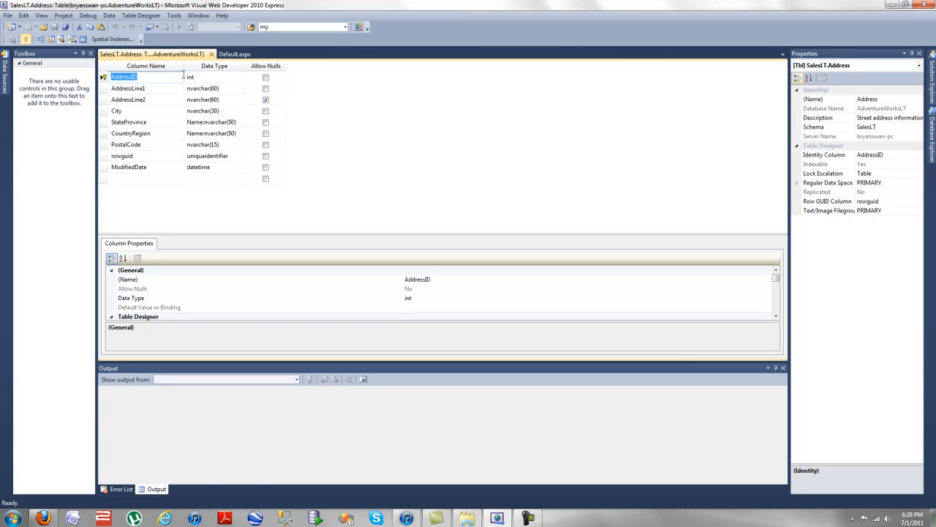
{"action": "left_click", "coordinate": [126, 180]}
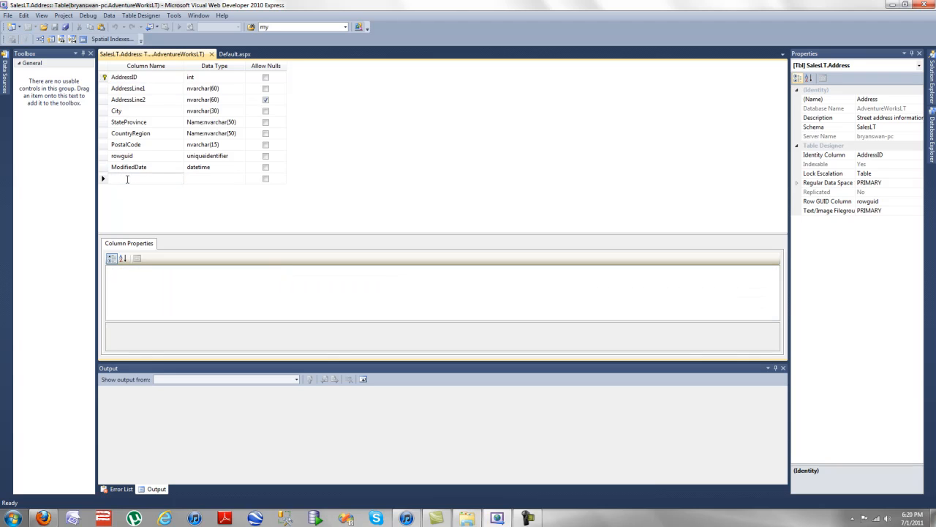
{"action": "type", "text": "aD"}
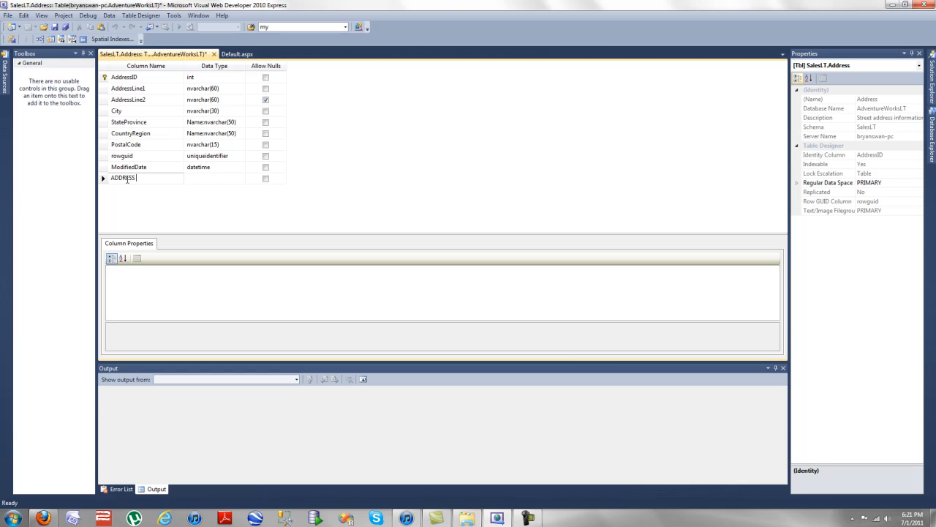
{"action": "key", "text": "Tab"}
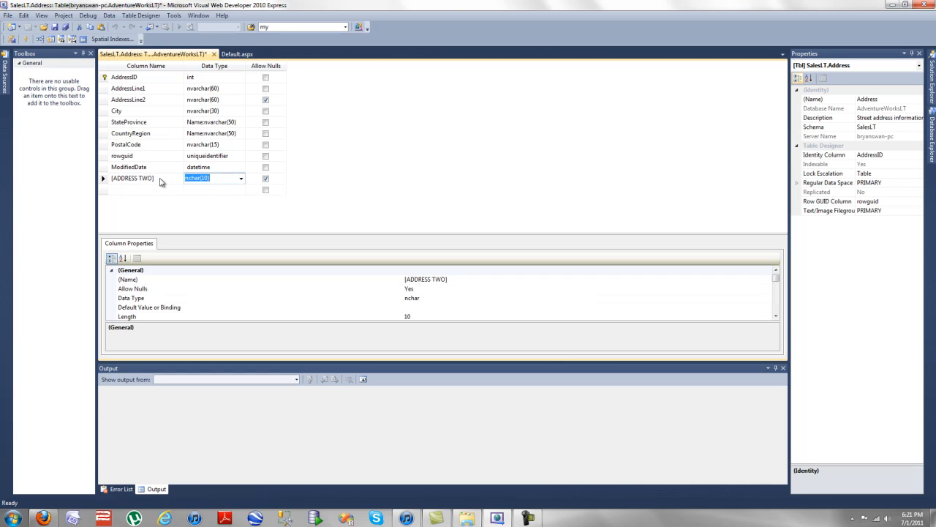
{"action": "left_click", "coordinate": [156, 180]}
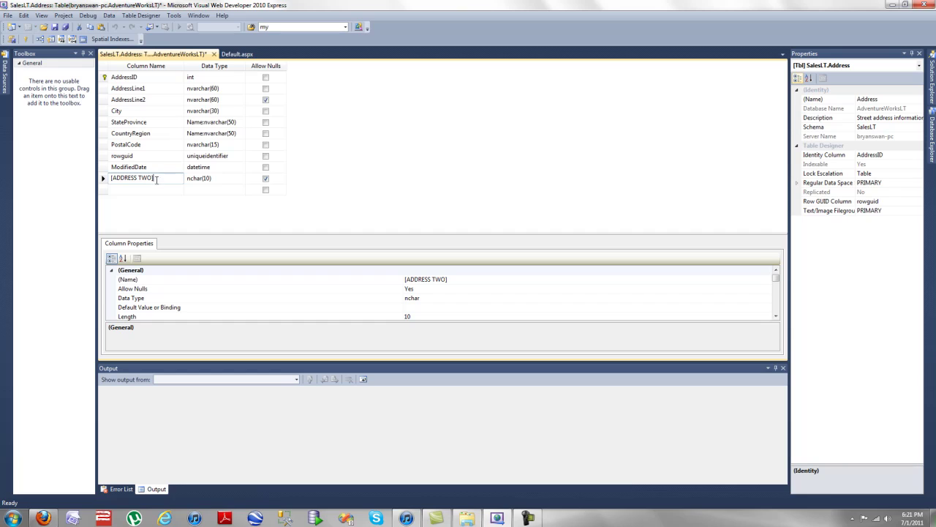
{"action": "left_click", "coordinate": [216, 180]}
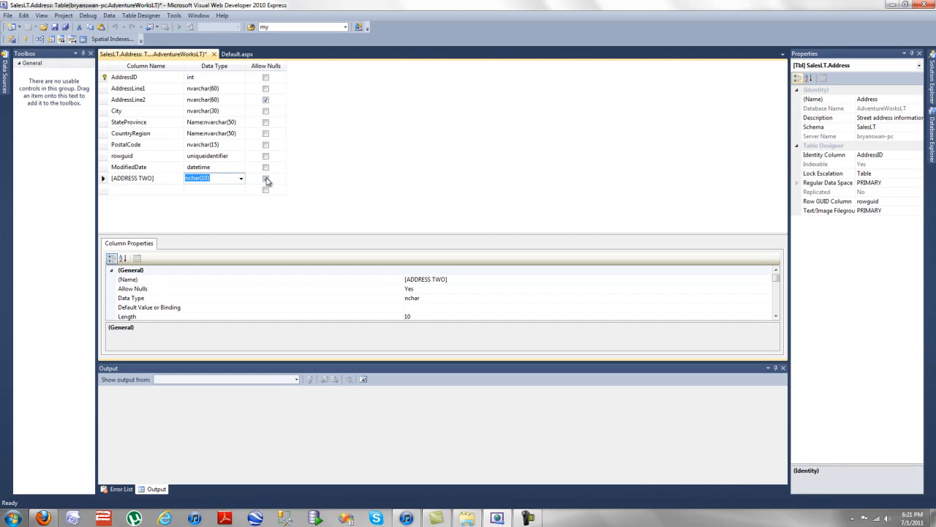
Step: Close the table designer, saving the Address table changes, returning to Default.aspx
{"action": "left_click", "coordinate": [214, 55]}
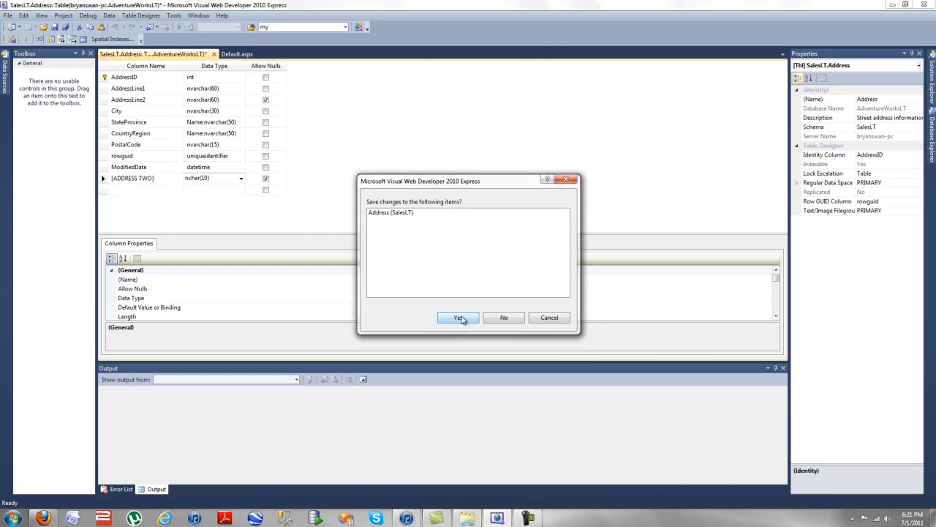
{"action": "left_click", "coordinate": [459, 317]}
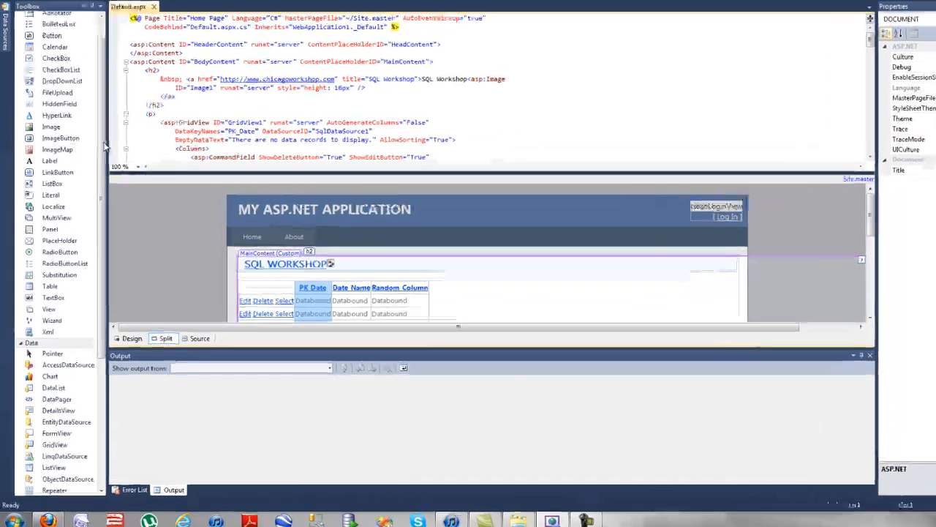
{"action": "scroll", "coordinate": [86, 344], "scroll_direction": "down", "scroll_amount": 3}
{"action": "scroll", "coordinate": [87, 344], "scroll_direction": "down", "scroll_amount": 3}
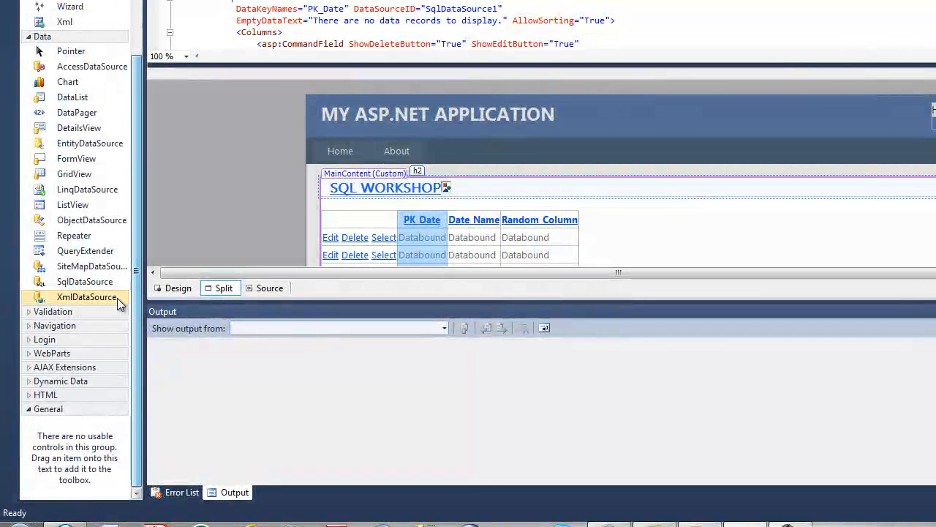
Step: Expand the Validation, Navigation, Login and WebParts control groups in the Toolbox
{"action": "left_click", "coordinate": [93, 310]}
{"action": "scroll", "coordinate": [93, 336], "scroll_direction": "down", "scroll_amount": 1}
{"action": "scroll", "coordinate": [92, 400], "scroll_direction": "down", "scroll_amount": 2}
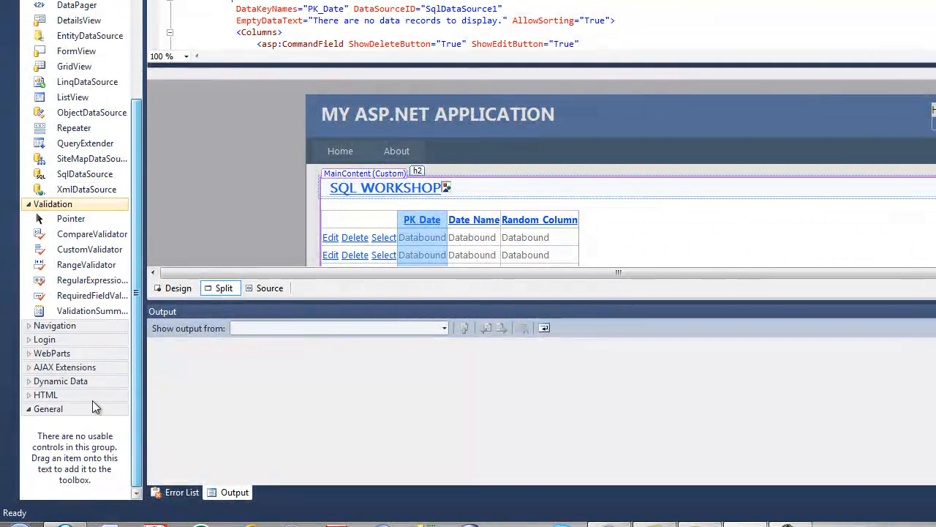
{"action": "left_click", "coordinate": [51, 325]}
{"action": "scroll", "coordinate": [139, 340], "scroll_direction": "down", "scroll_amount": 2}
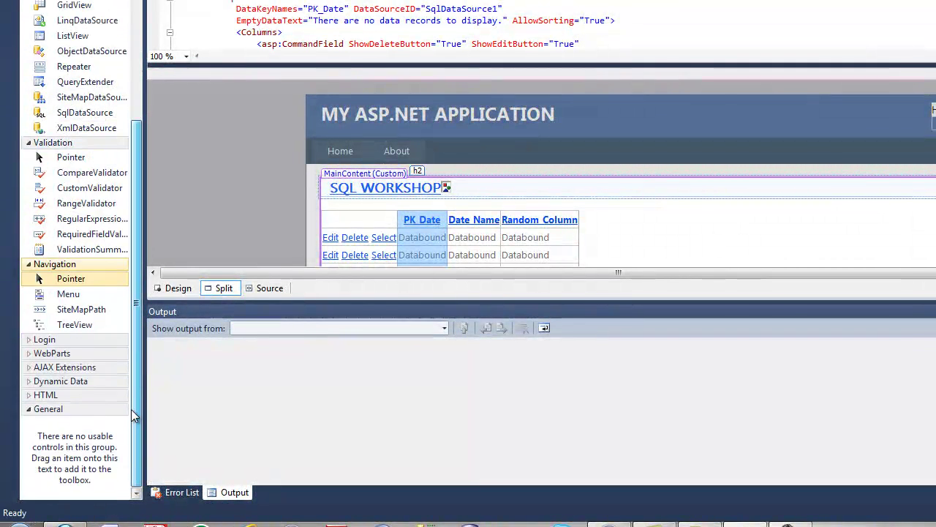
{"action": "left_click", "coordinate": [60, 338]}
{"action": "scroll", "coordinate": [60, 351], "scroll_direction": "down", "scroll_amount": 1}
{"action": "scroll", "coordinate": [60, 359], "scroll_direction": "down", "scroll_amount": 2}
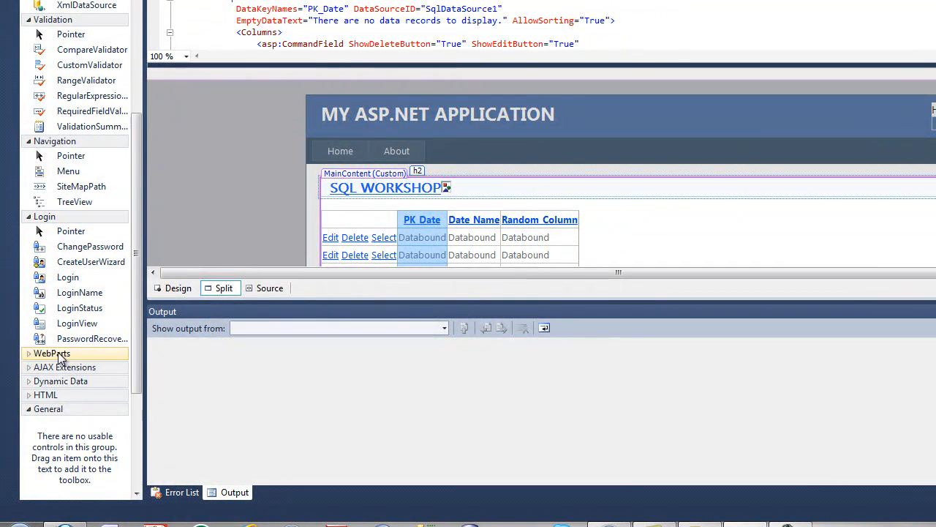
{"action": "left_click", "coordinate": [59, 355]}
{"action": "scroll", "coordinate": [134, 360], "scroll_direction": "down", "scroll_amount": 5}
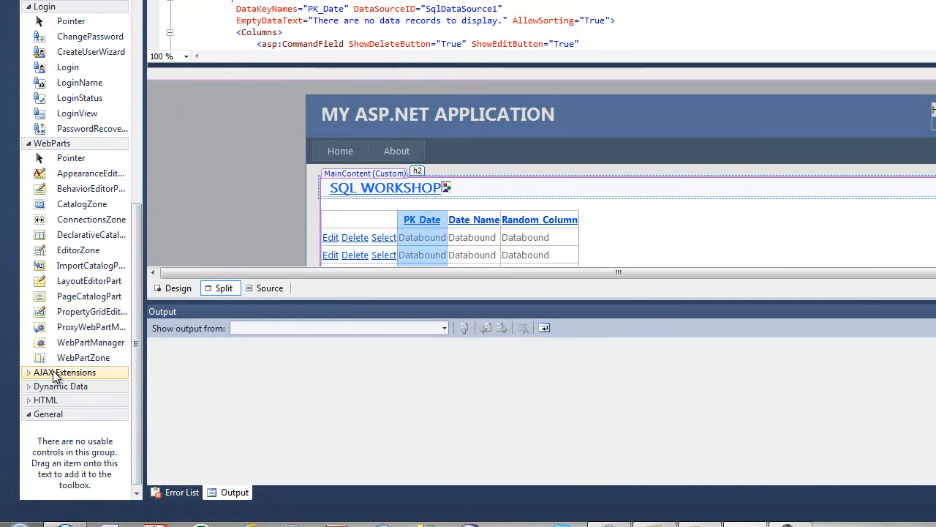
Step: Expand the AJAX Extensions, Dynamic Data and HTML control groups as well
{"action": "left_click", "coordinate": [55, 373]}
{"action": "scroll", "coordinate": [133, 380], "scroll_direction": "down", "scroll_amount": 1}
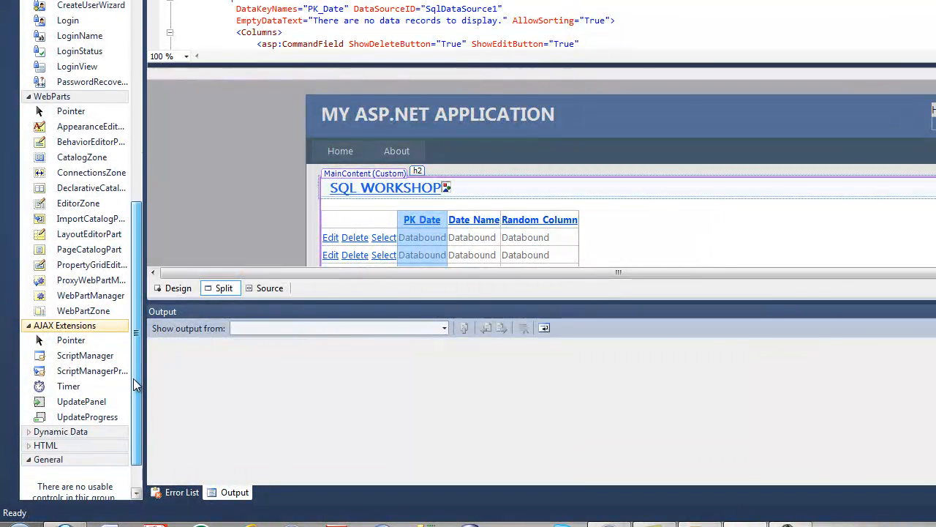
{"action": "scroll", "coordinate": [133, 384], "scroll_direction": "down", "scroll_amount": 1}
{"action": "left_click", "coordinate": [60, 381]}
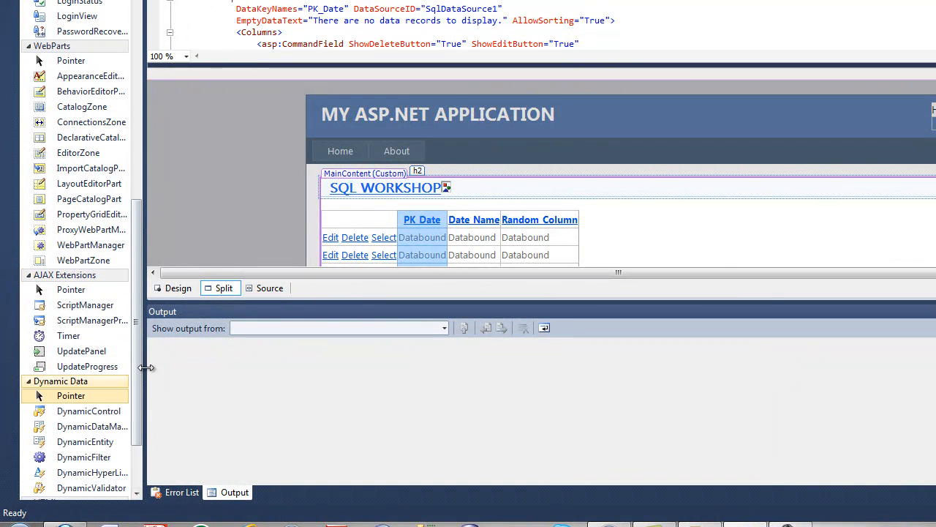
{"action": "scroll", "coordinate": [136, 388], "scroll_direction": "down", "scroll_amount": 1}
{"action": "scroll", "coordinate": [136, 388], "scroll_direction": "down", "scroll_amount": 1}
{"action": "left_click", "coordinate": [42, 395]}
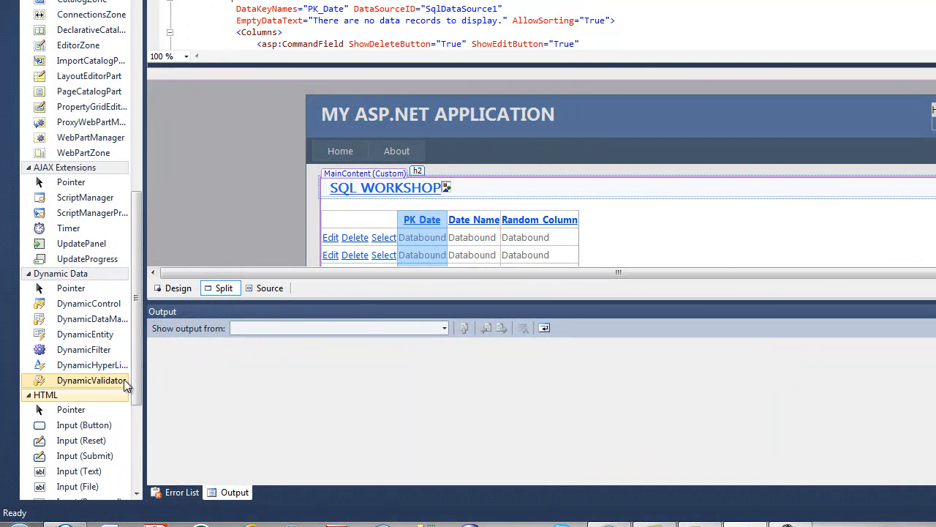
{"action": "scroll", "coordinate": [126, 388], "scroll_direction": "down", "scroll_amount": 2}
{"action": "scroll", "coordinate": [128, 406], "scroll_direction": "down", "scroll_amount": 1}
{"action": "scroll", "coordinate": [129, 416], "scroll_direction": "down", "scroll_amount": 1}
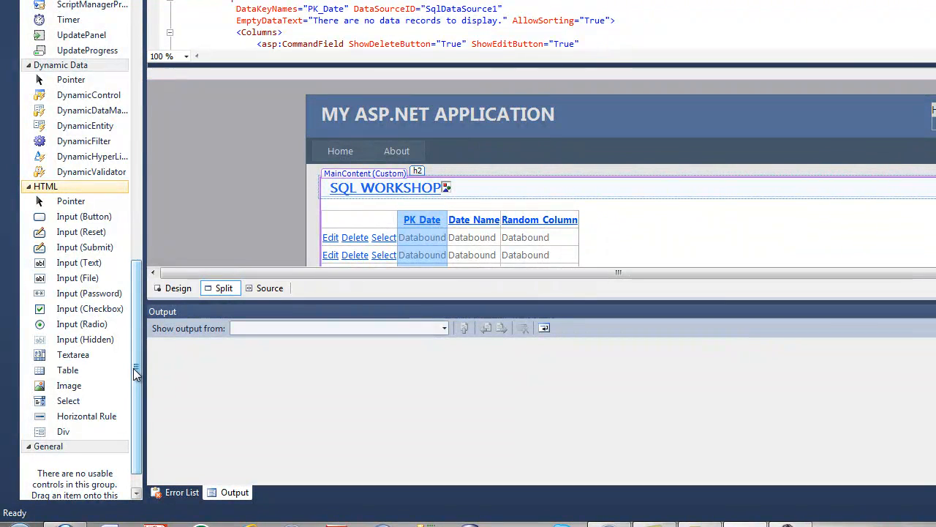
{"action": "mouse_move", "coordinate": [133, 371]}
{"action": "left_mouse_down"}
{"action": "mouse_move", "coordinate": [124, 180]}
{"action": "mouse_move", "coordinate": [131, 114]}
{"action": "left_mouse_up"}
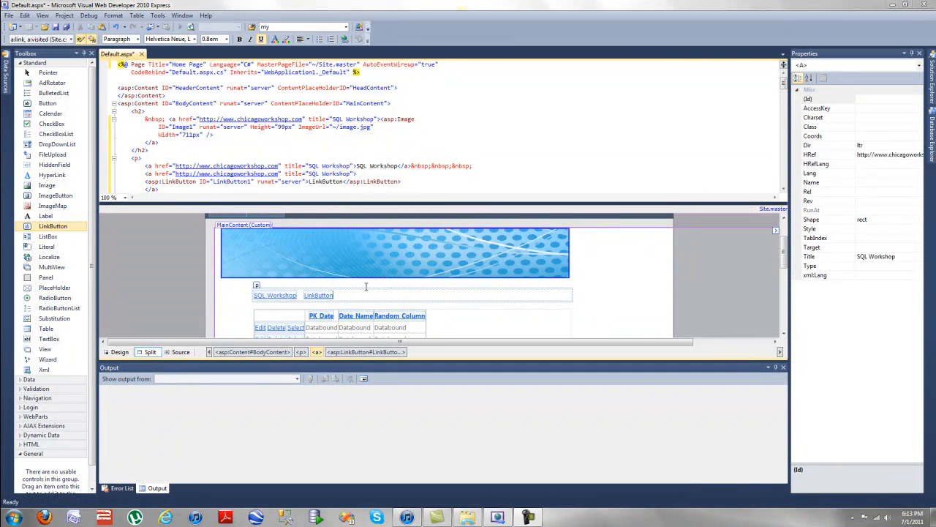
Step: Review the Standard controls: CheckBox, DropDownList, FileUpload and Image
{"action": "left_click", "coordinate": [53, 106]}
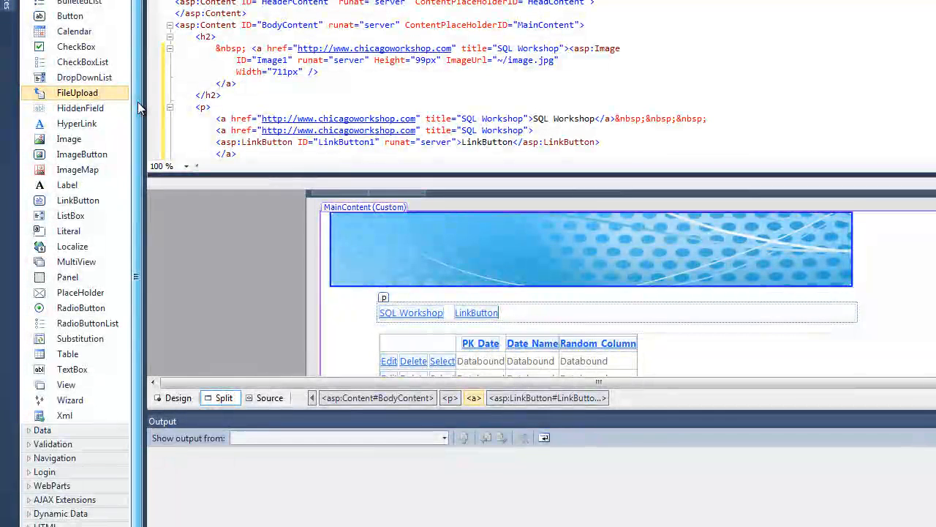
{"action": "left_click", "coordinate": [76, 47]}
{"action": "left_click", "coordinate": [92, 77]}
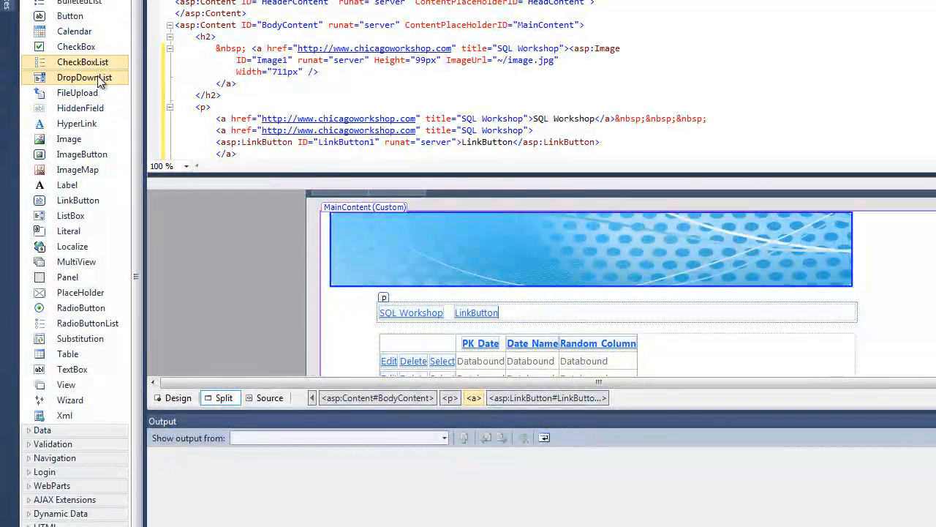
{"action": "left_click", "coordinate": [91, 100]}
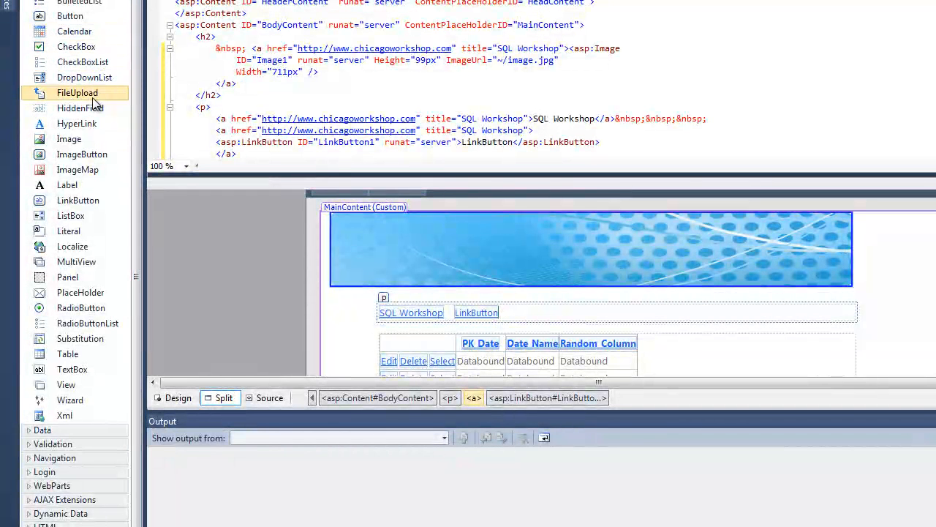
{"action": "left_click", "coordinate": [109, 138]}
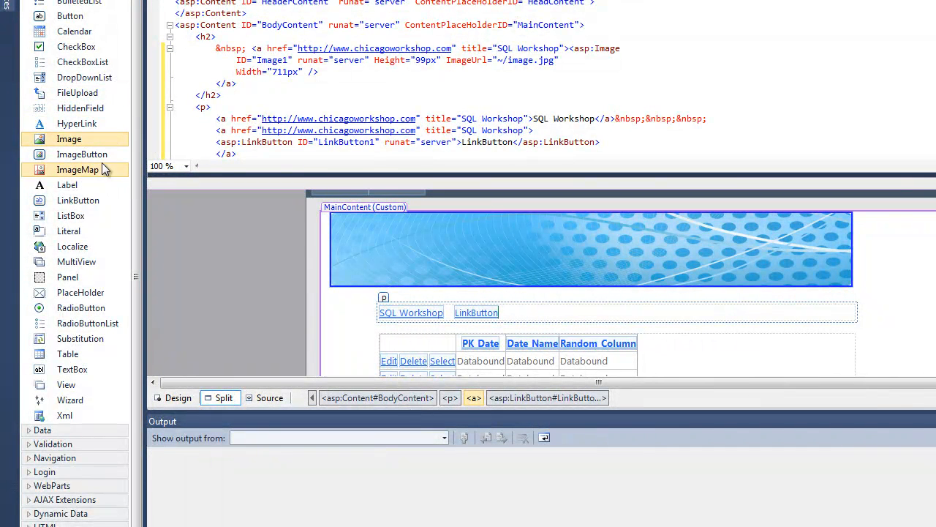
Step: Review LinkButton, RadioButton, Table and TextBox, then expand the Data control group
{"action": "left_click", "coordinate": [104, 202]}
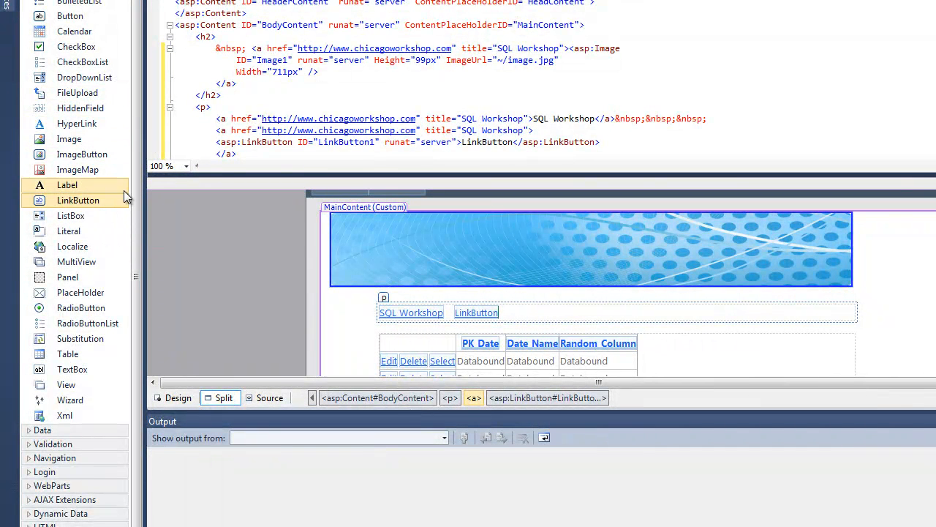
{"action": "left_click", "coordinate": [95, 308]}
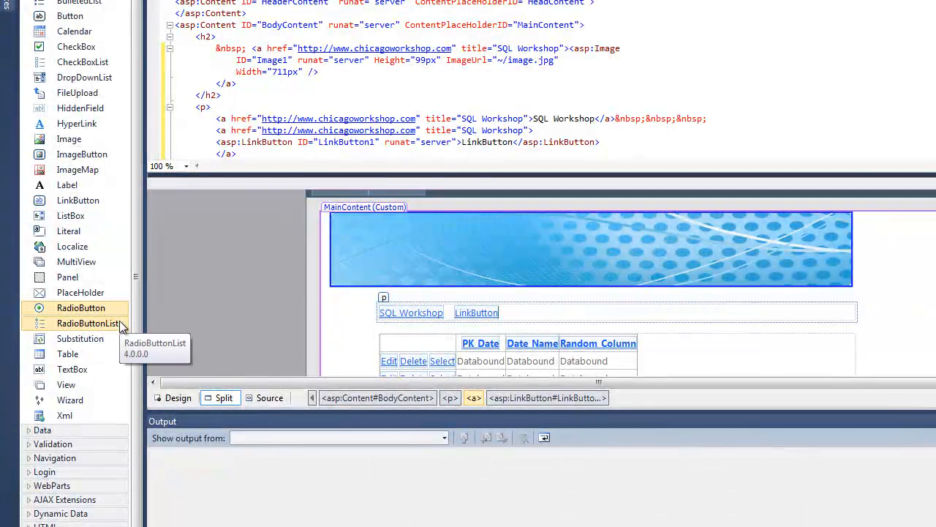
{"action": "left_click", "coordinate": [111, 352]}
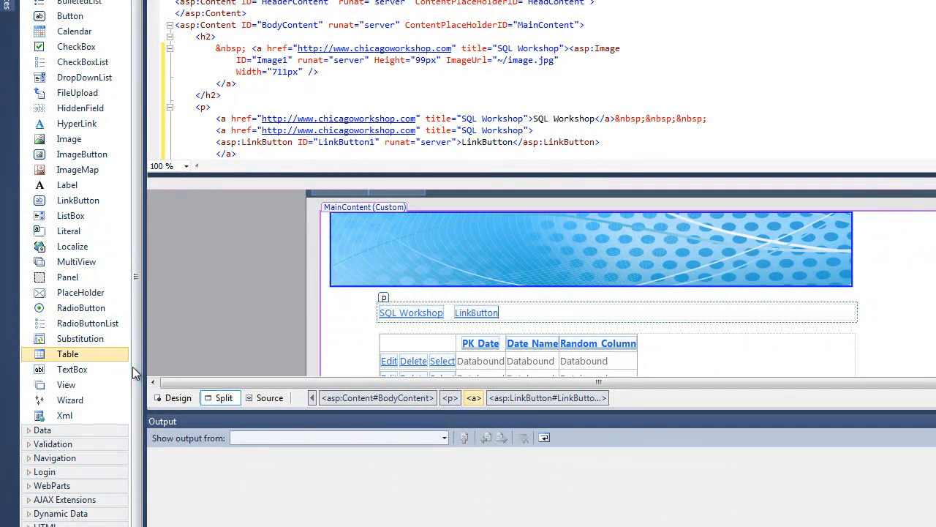
{"action": "left_click", "coordinate": [120, 369]}
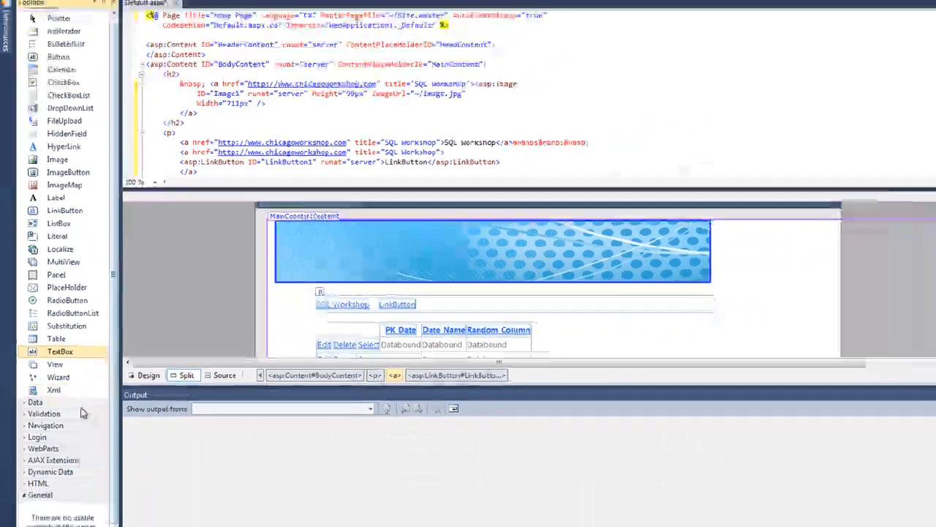
{"action": "left_click", "coordinate": [91, 349]}
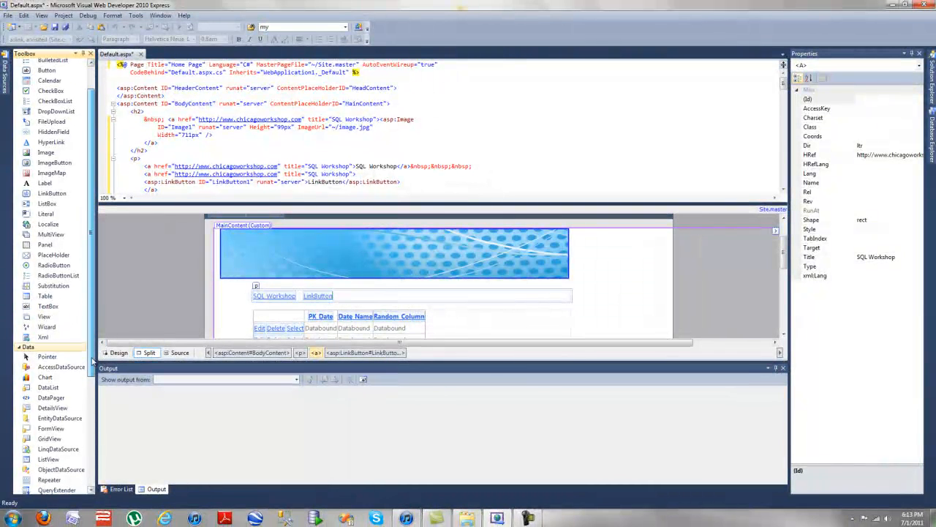
{"action": "scroll", "coordinate": [81, 366], "scroll_direction": "down", "scroll_amount": 2}
{"action": "scroll", "coordinate": [73, 395], "scroll_direction": "down", "scroll_amount": 2}
{"action": "scroll", "coordinate": [66, 424], "scroll_direction": "down", "scroll_amount": 1}
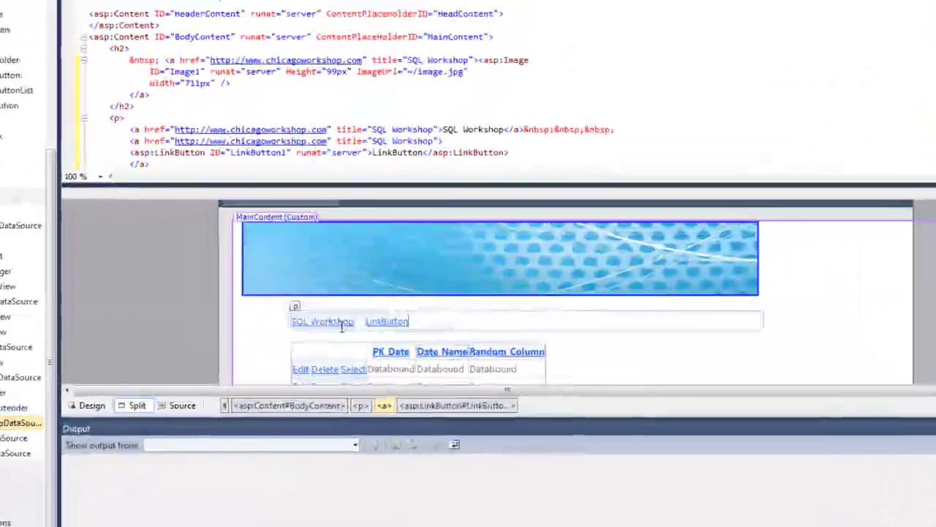
Step: Set the banner image's ImageUrl to image.jpg and resize it to 720 by 96 pixels
{"action": "left_click", "coordinate": [342, 322]}
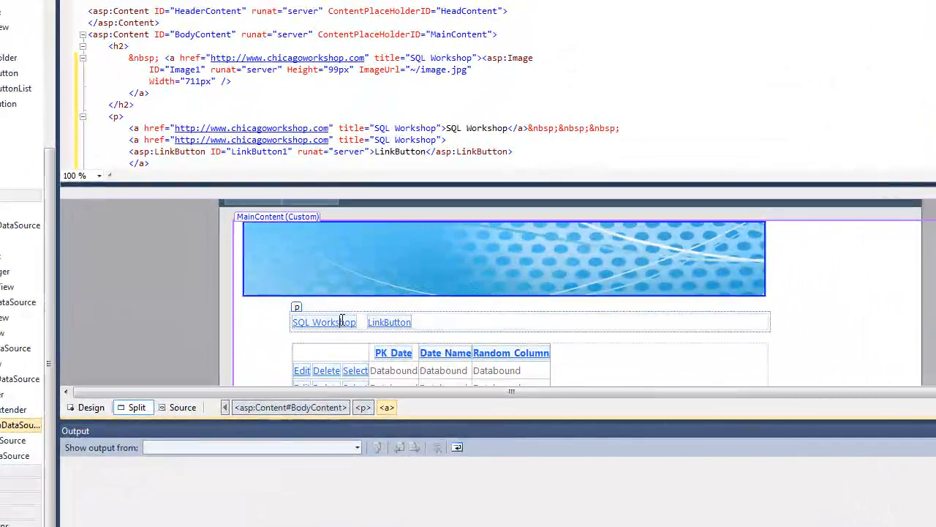
{"action": "left_click", "coordinate": [340, 268]}
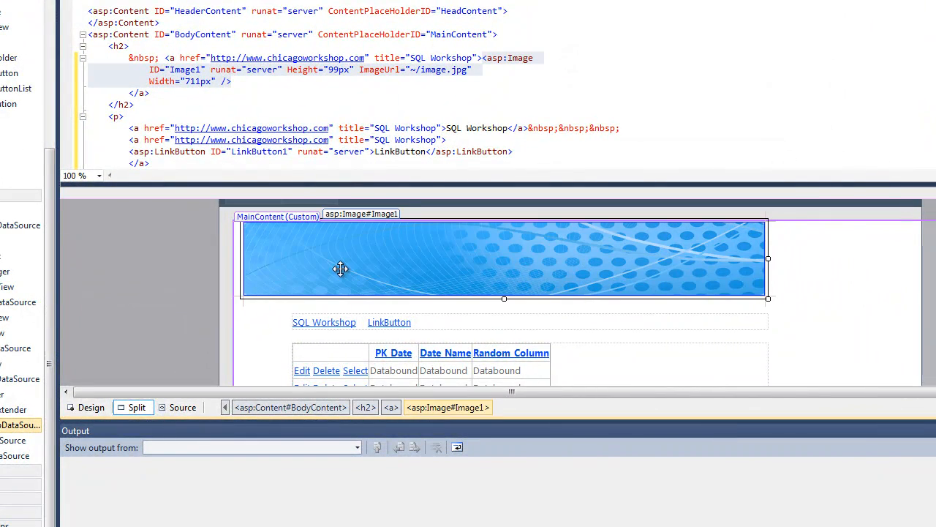
{"action": "left_click_drag", "start_coordinate": [52, 193], "coordinate": [47, 54]}
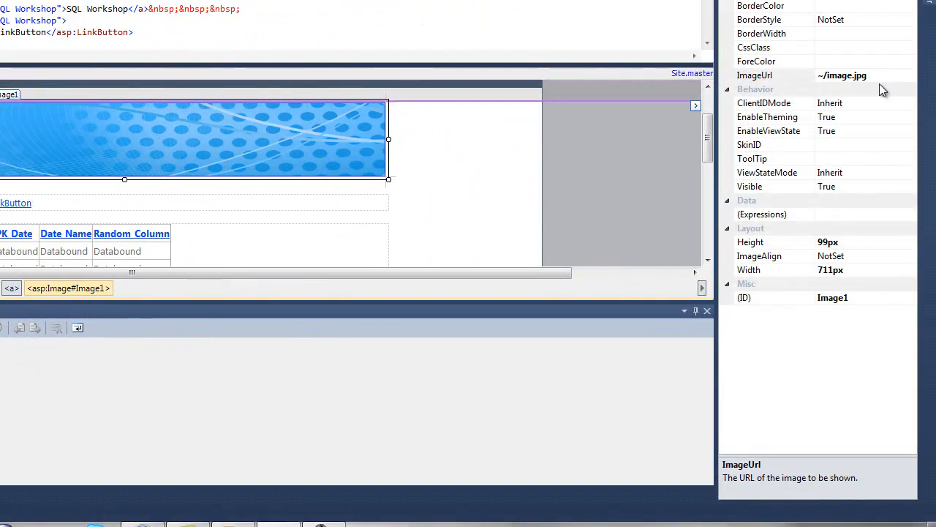
{"action": "left_click", "coordinate": [891, 77]}
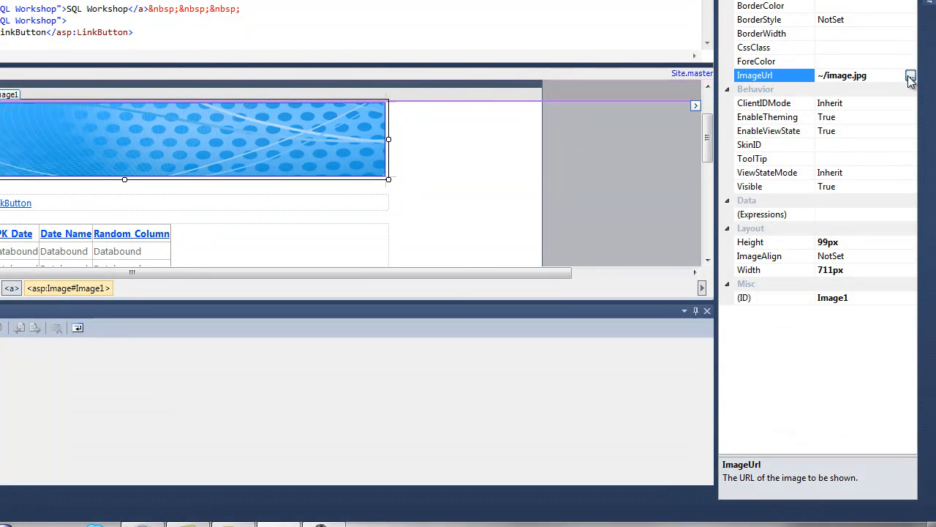
{"action": "left_click", "coordinate": [910, 76]}
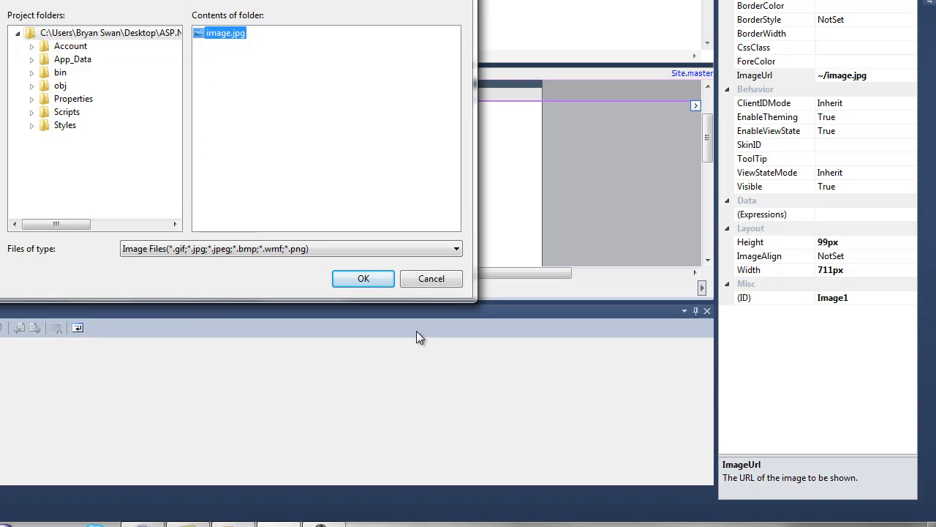
{"action": "left_click", "coordinate": [429, 274]}
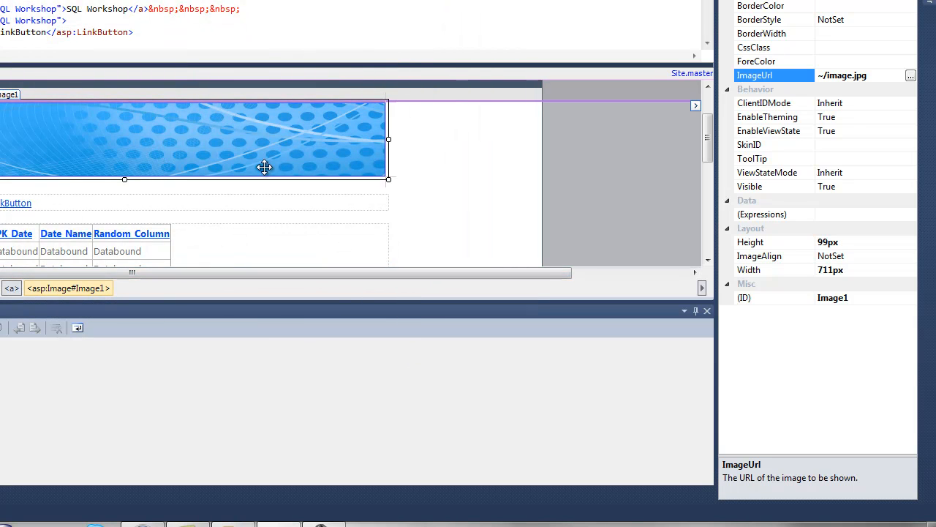
{"action": "mouse_move", "coordinate": [388, 175]}
{"action": "left_mouse_down"}
{"action": "mouse_move", "coordinate": [393, 166]}
{"action": "mouse_move", "coordinate": [394, 175]}
{"action": "left_mouse_up"}
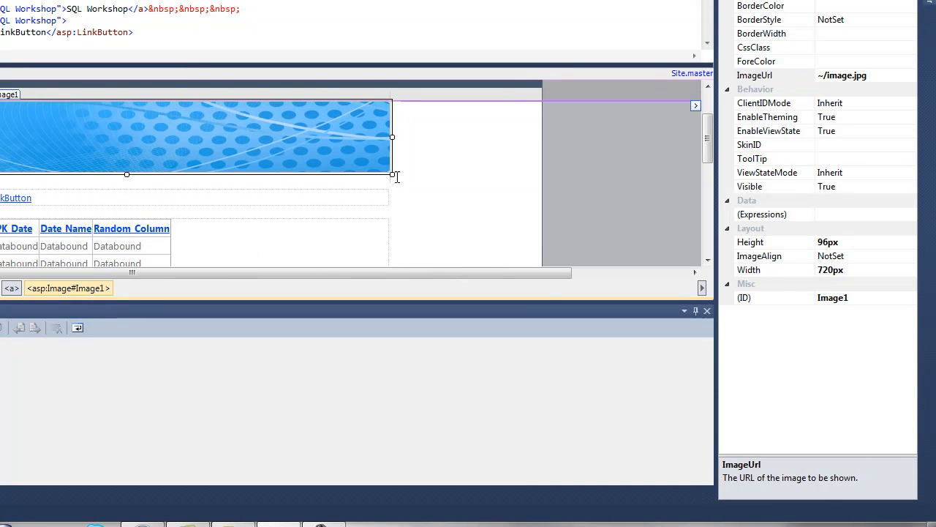
Step: Add LinkButton2 and LinkButton3 beside LinkButton1 after the SQL Workshop link
{"action": "key", "text": "Escape"}
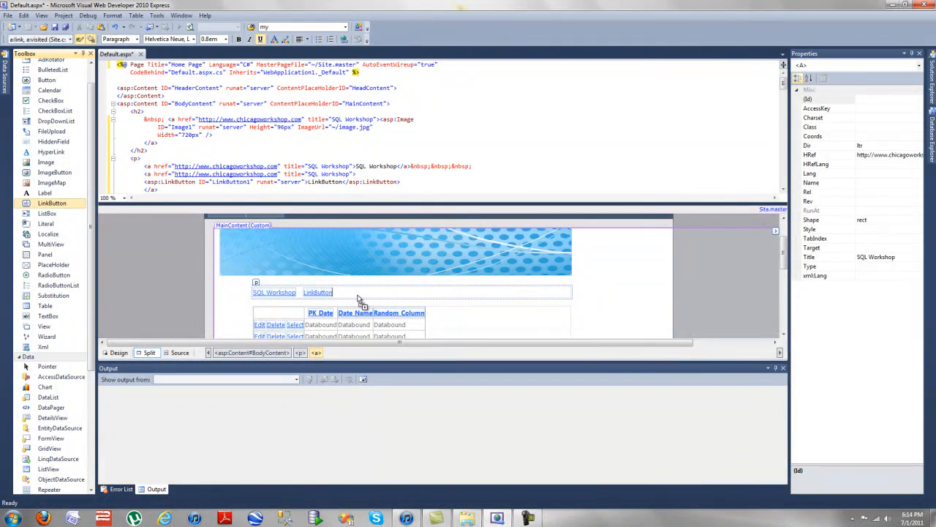
{"action": "left_click_drag", "start_coordinate": [359, 298], "coordinate": [358, 293]}
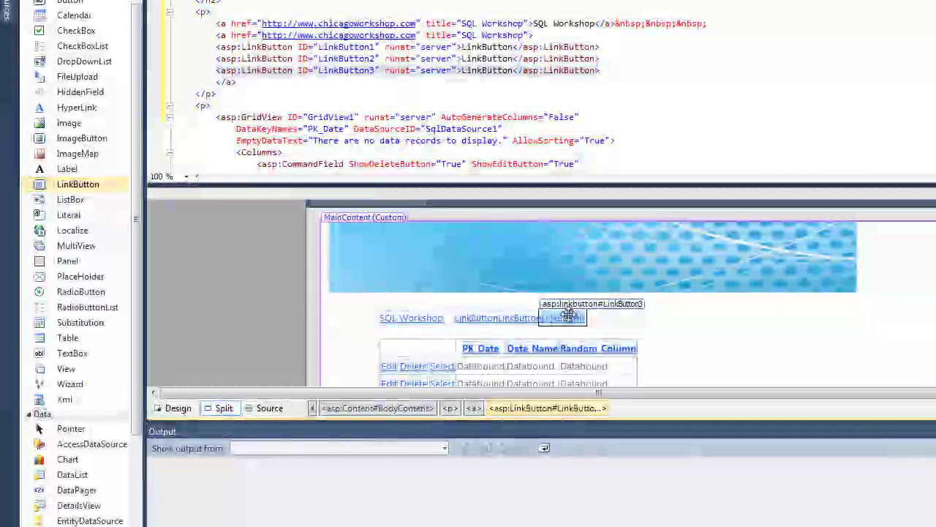
{"action": "left_click_drag", "start_coordinate": [549, 313], "coordinate": [525, 315]}
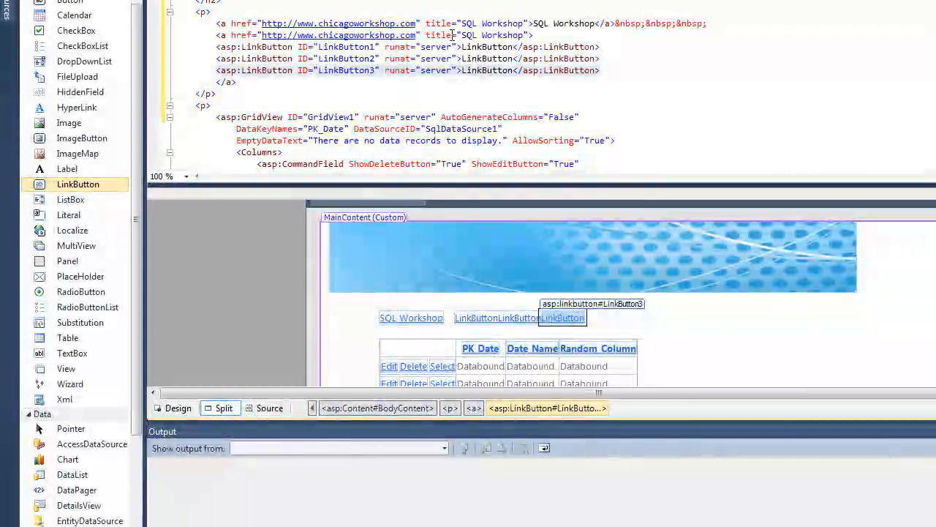
Step: Inspect the three link buttons' markup in Source view and edit the third one's ID
{"action": "left_click", "coordinate": [341, 71]}
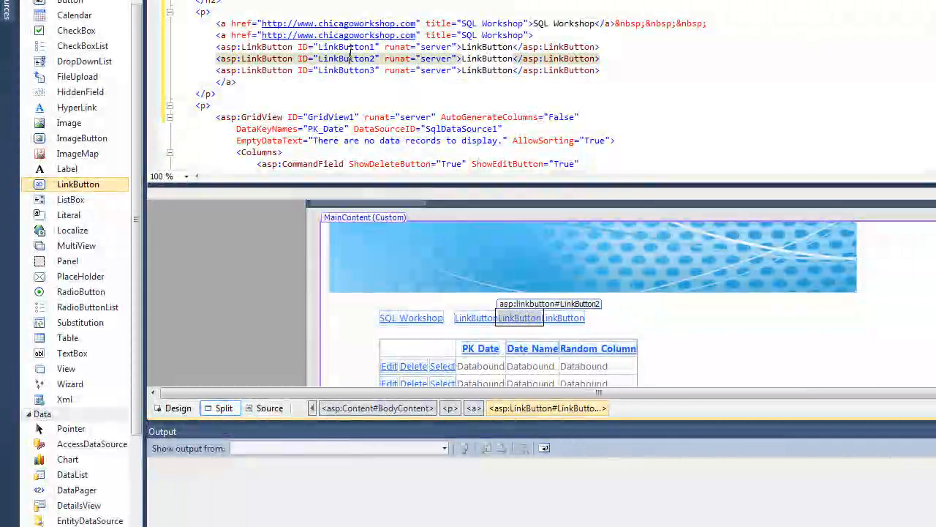
{"action": "left_click", "coordinate": [349, 47]}
{"action": "double_click", "coordinate": [517, 70]}
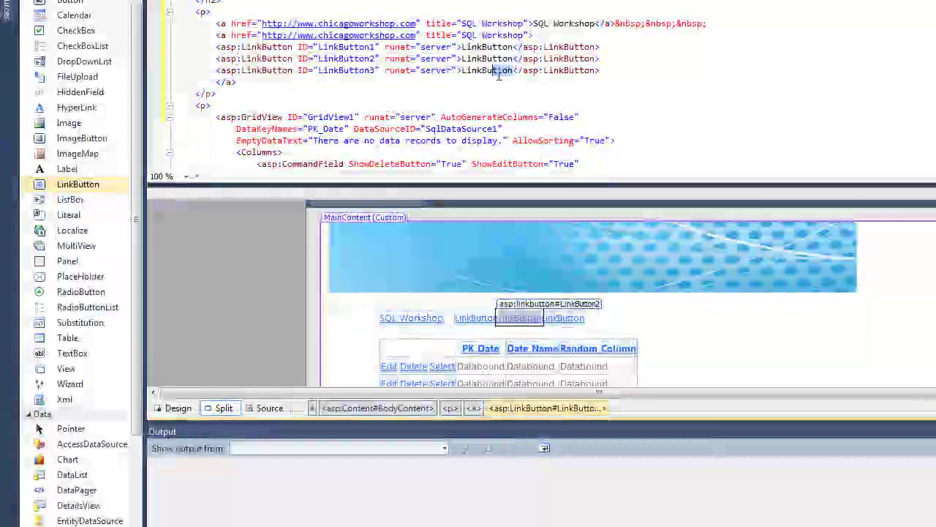
{"action": "left_click", "coordinate": [376, 70]}
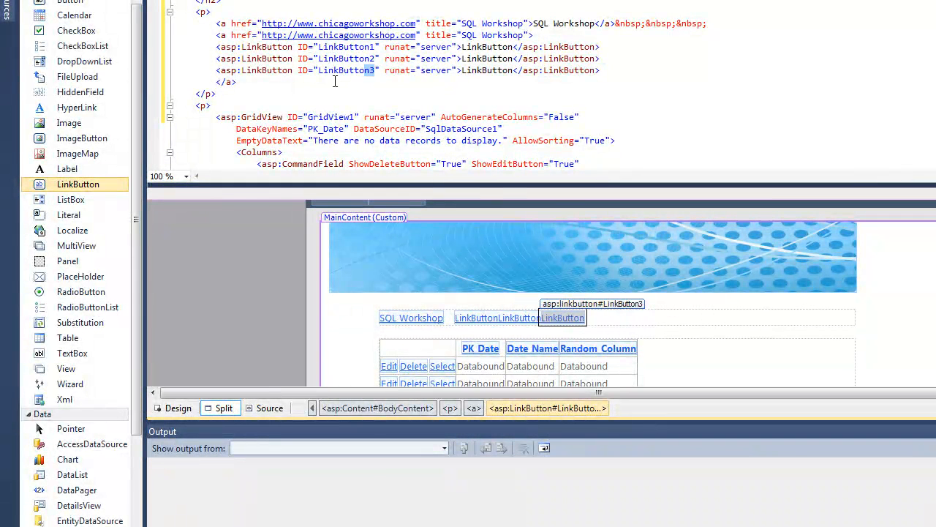
{"action": "type", "text": "3"}
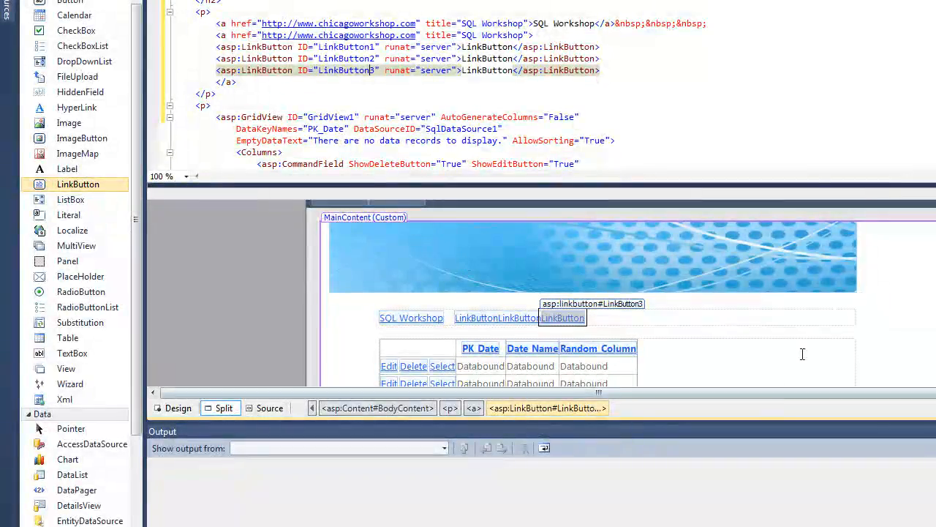